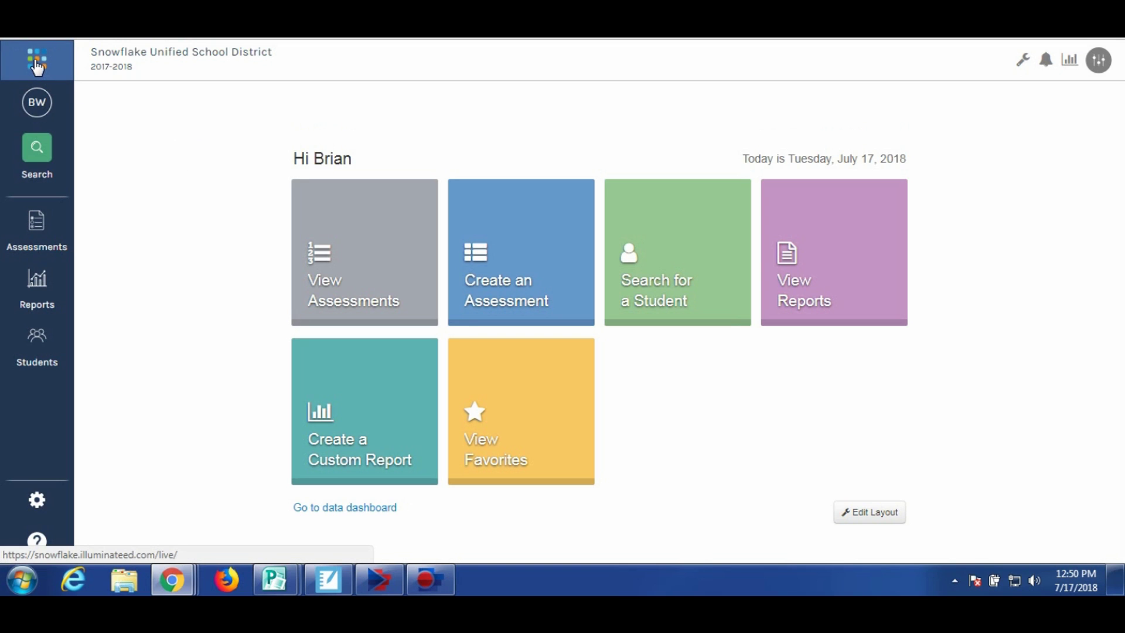
# Visit the assessments list, return home, and show the account info and command search.
pyautogui.click(319, 231)
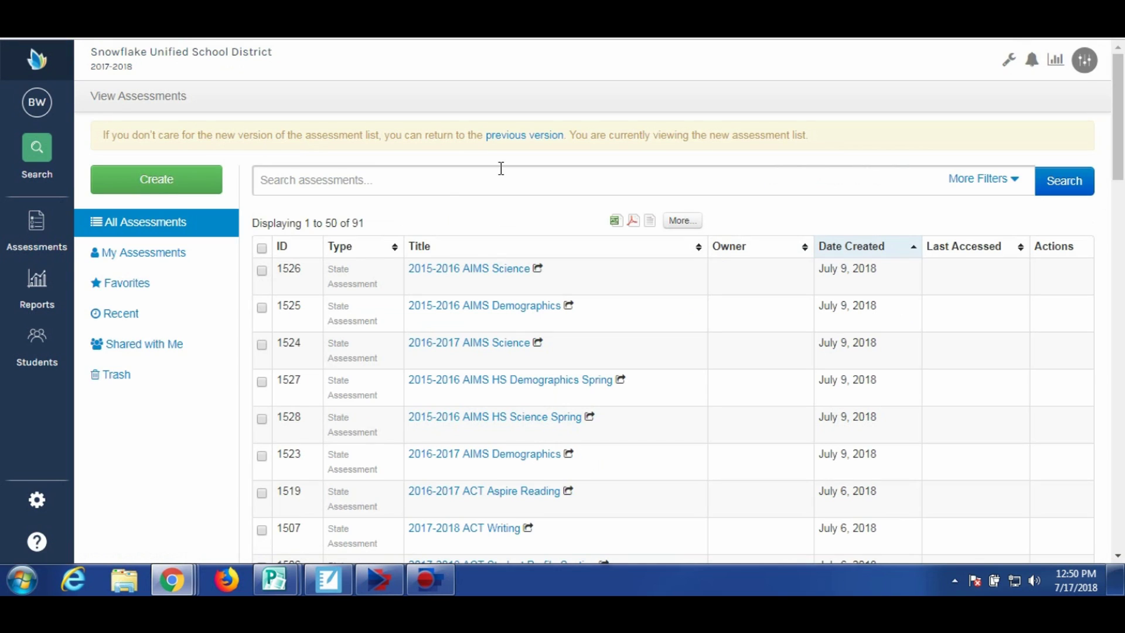
pyautogui.click(37, 64)
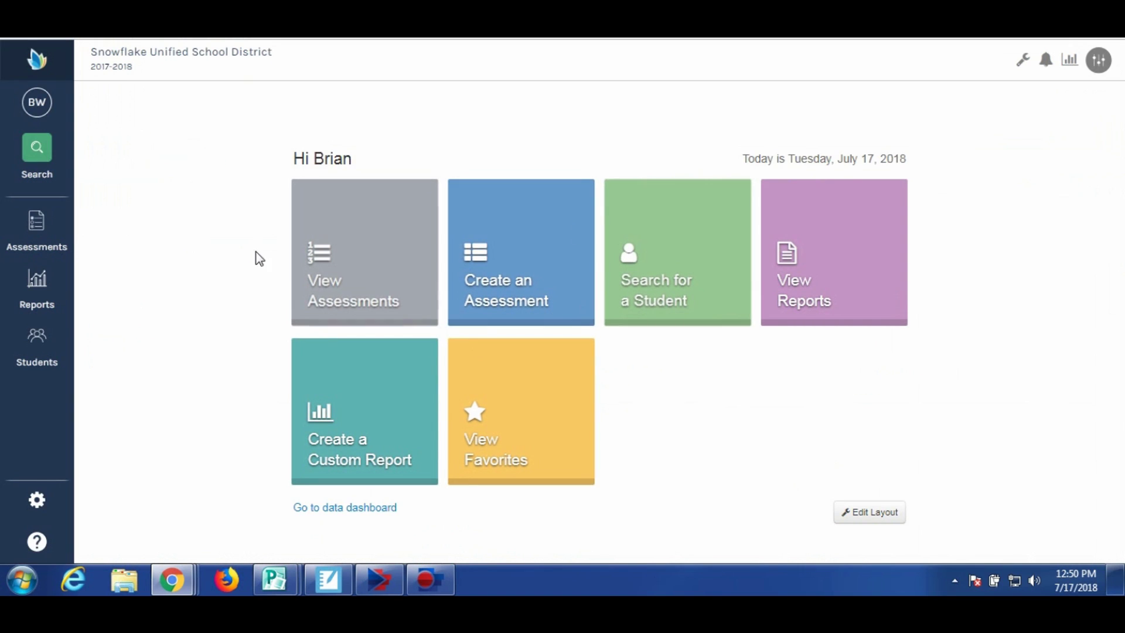
pyautogui.click(36, 103)
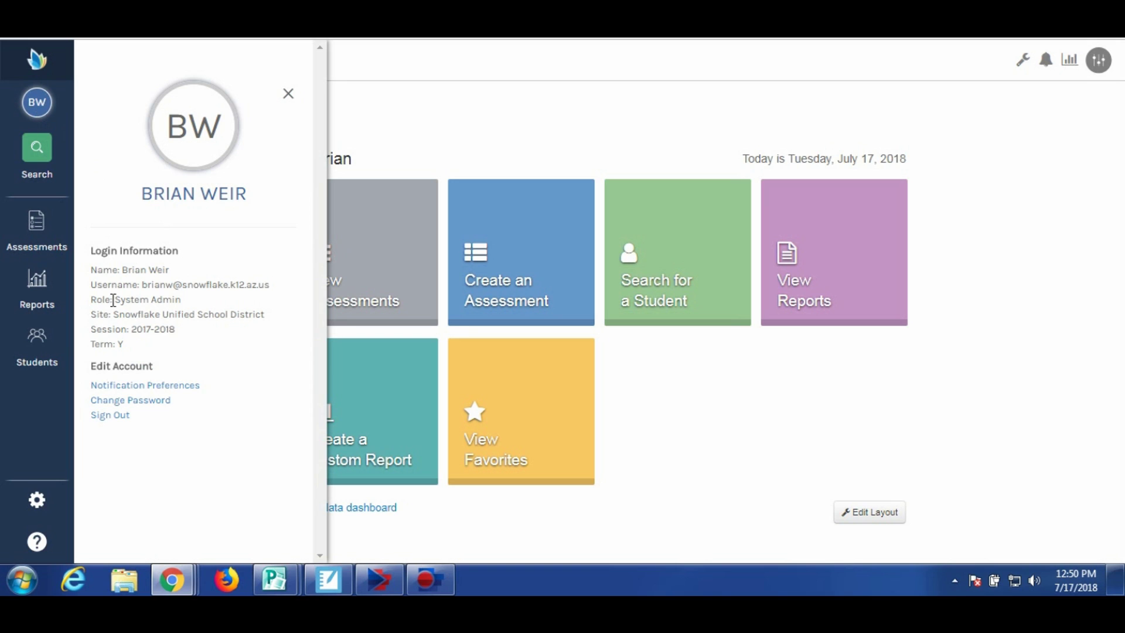
pyautogui.click(40, 145)
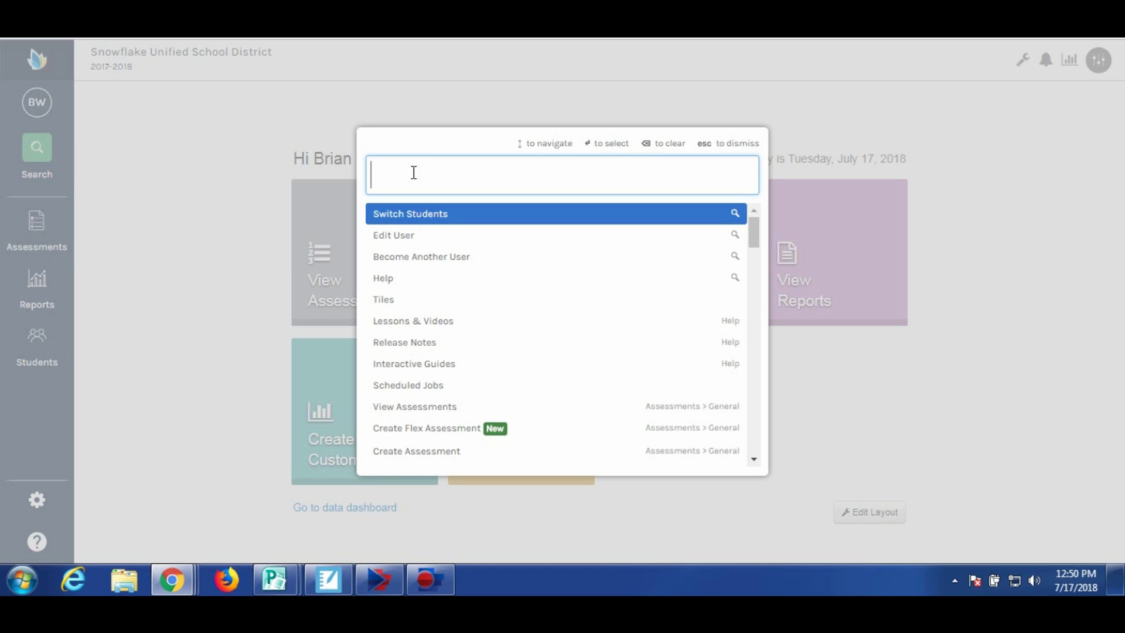
pyautogui.write('assessmen')
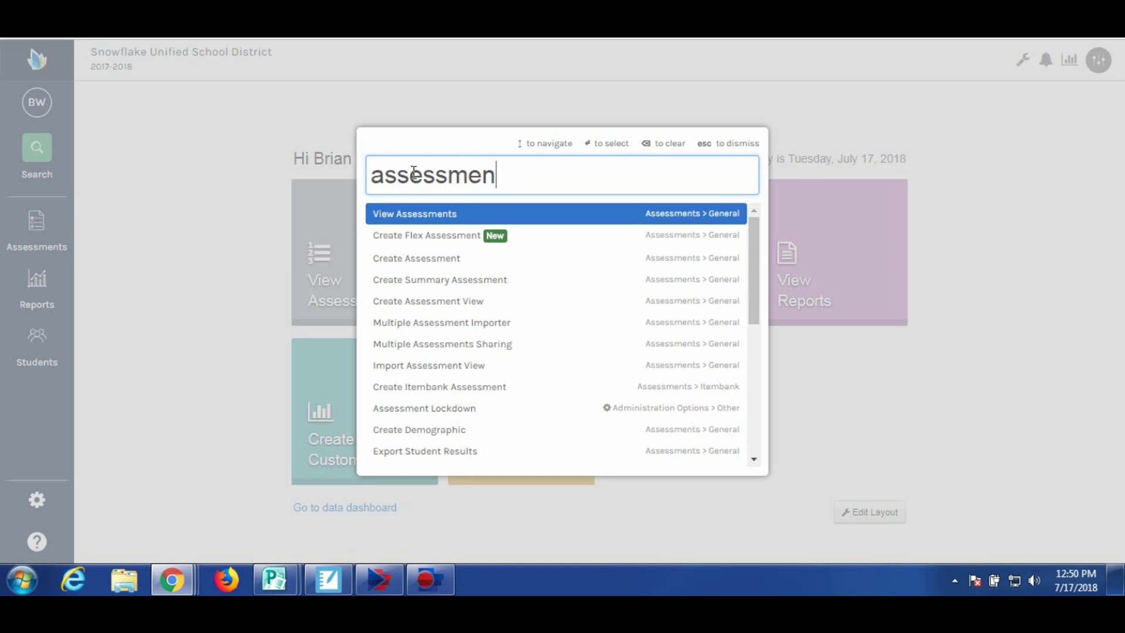
pyautogui.write('t')
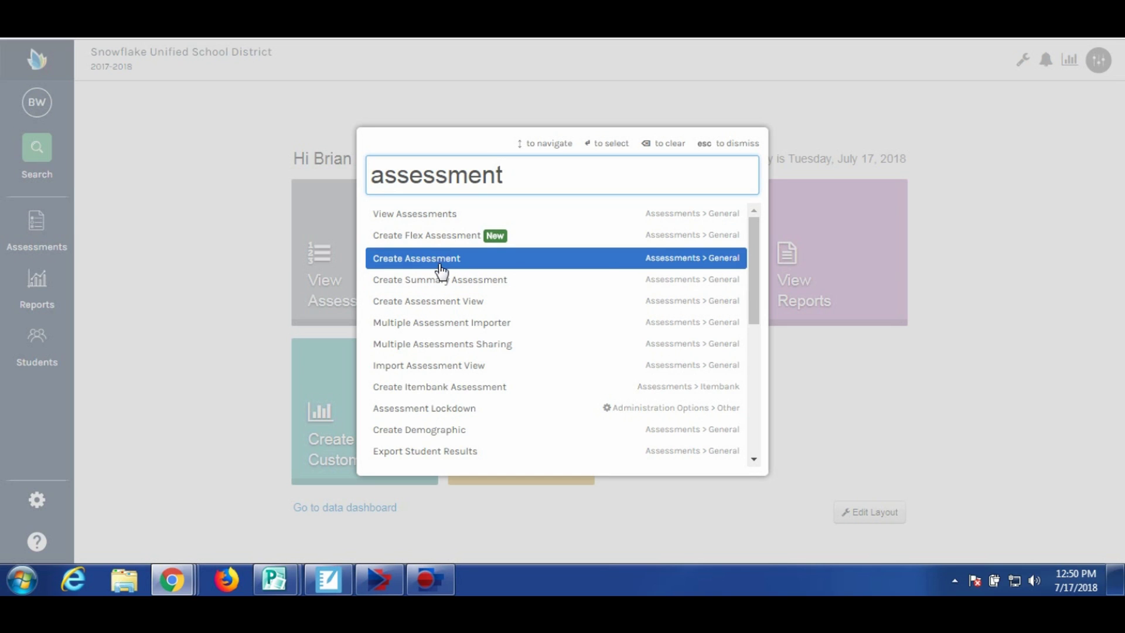
# Start Create Assessment from the 'assessment' search results, then cancel the dialog.
pyautogui.click(412, 266)
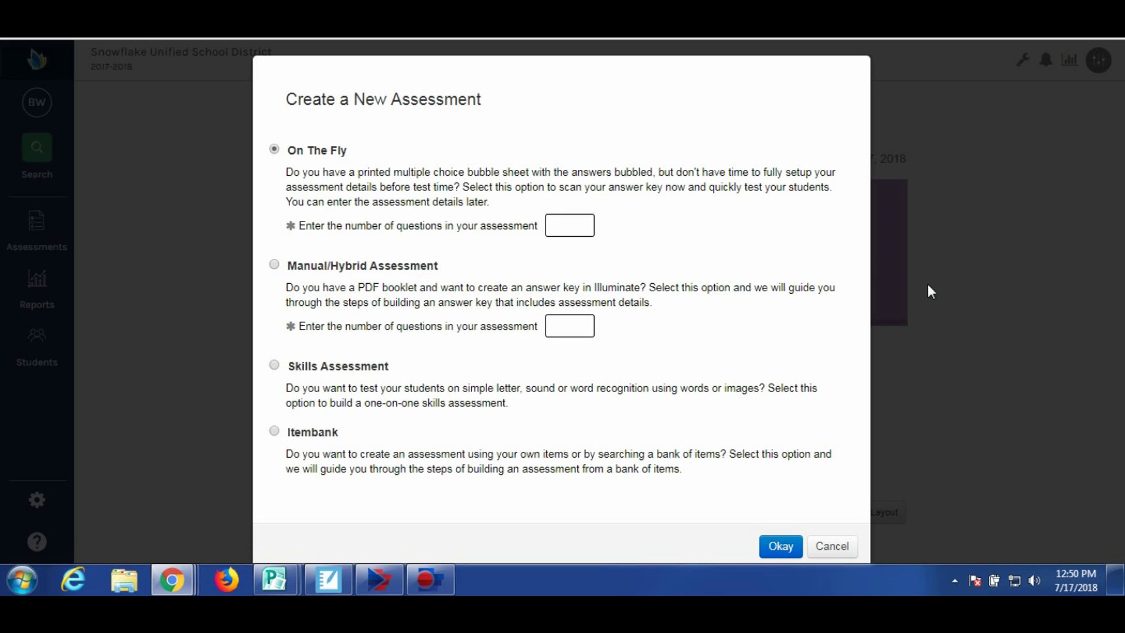
pyautogui.click(832, 549)
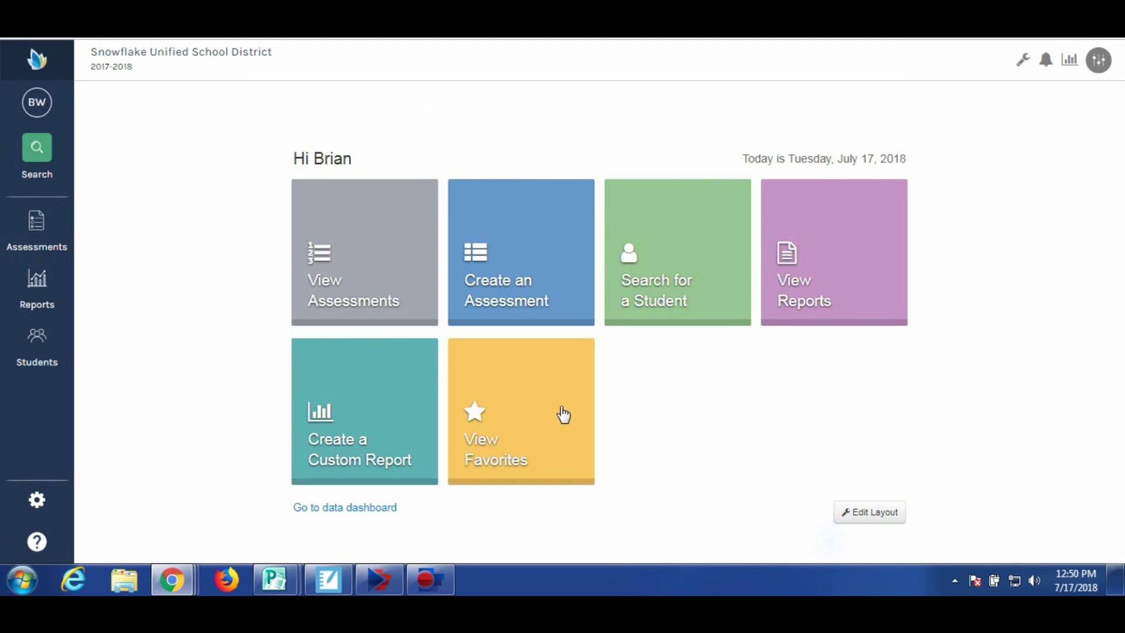
# Reach the Reports page of prebuilt AzMERIT reports via the Assessments and Reports flyouts.
pyautogui.click(36, 235)
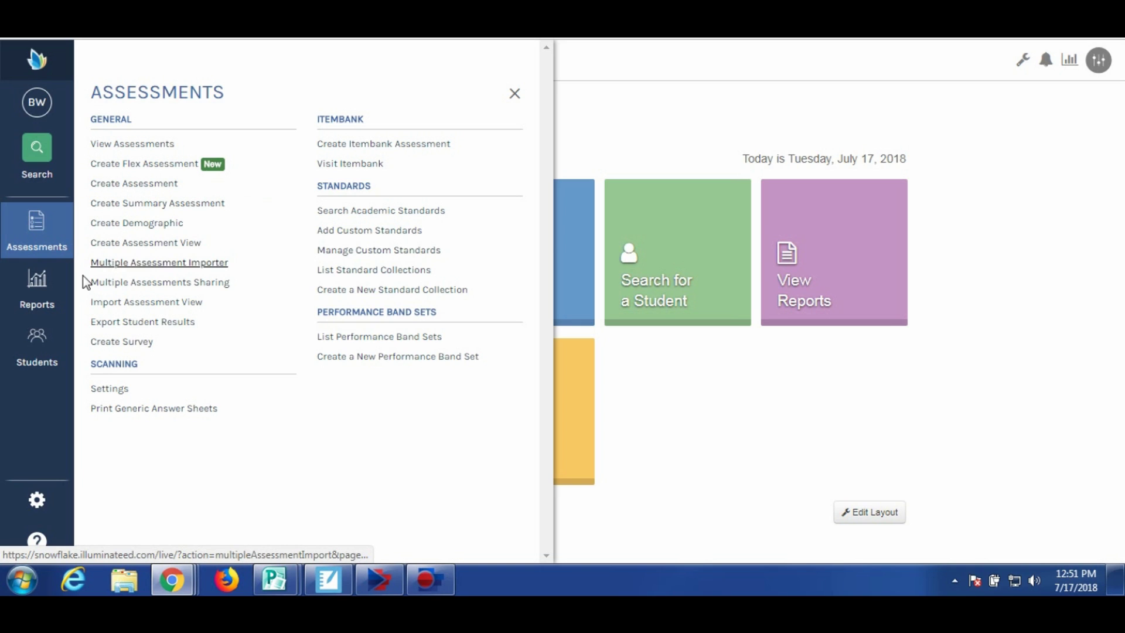
pyautogui.click(37, 290)
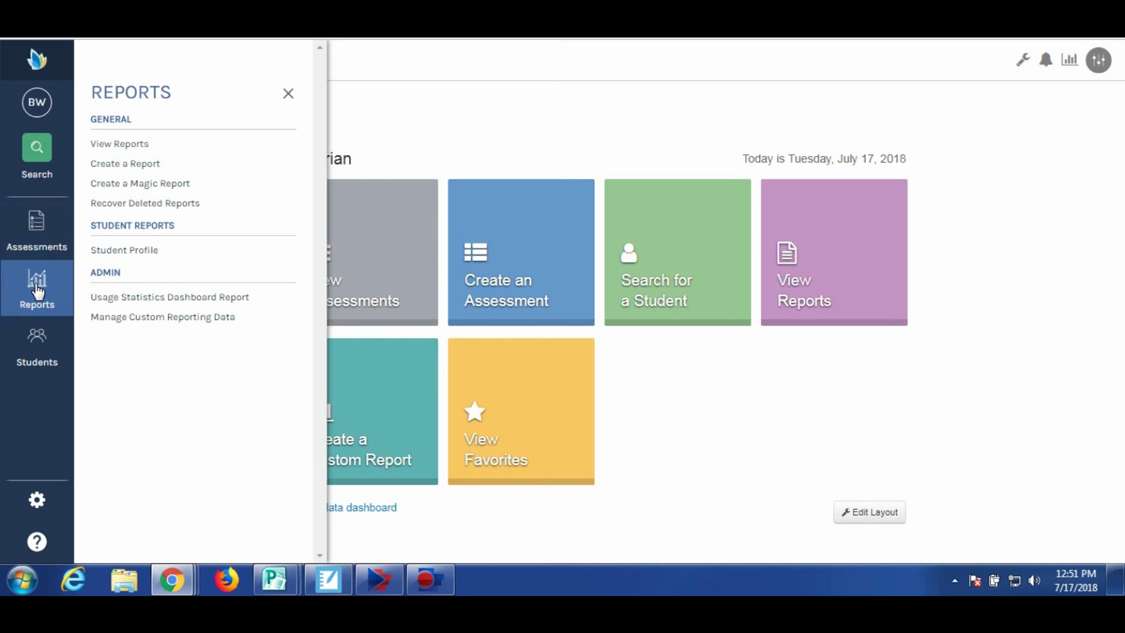
pyautogui.click(113, 146)
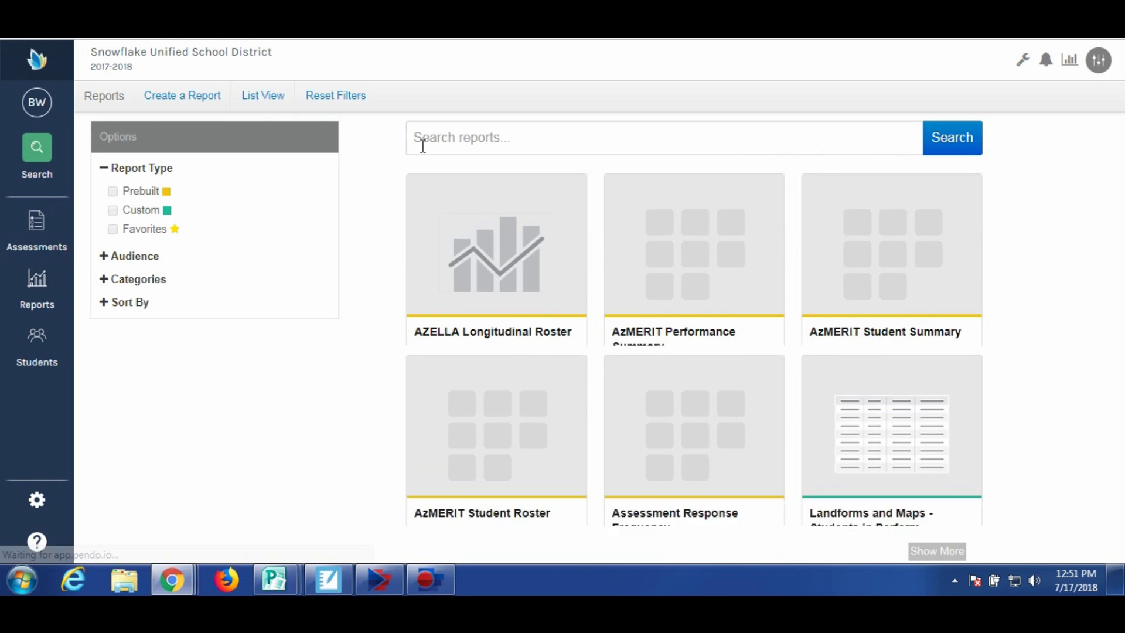
pyautogui.scroll(-1, 565, 252)
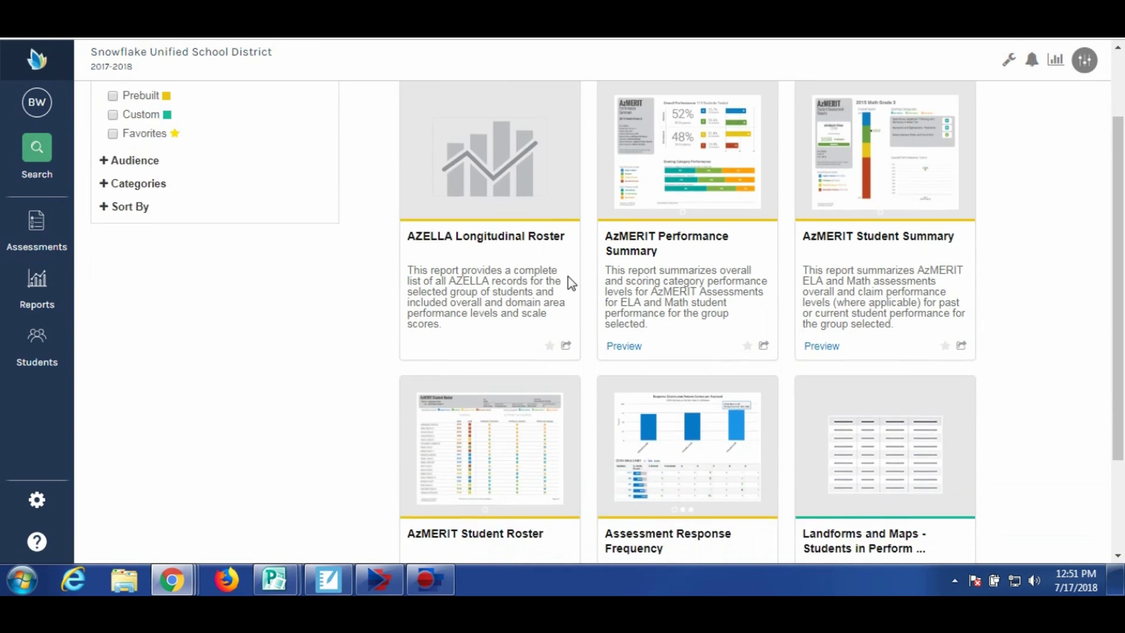
pyautogui.scroll(-2, 568, 284)
pyautogui.scroll(2, 568, 284)
pyautogui.scroll(1, 563, 265)
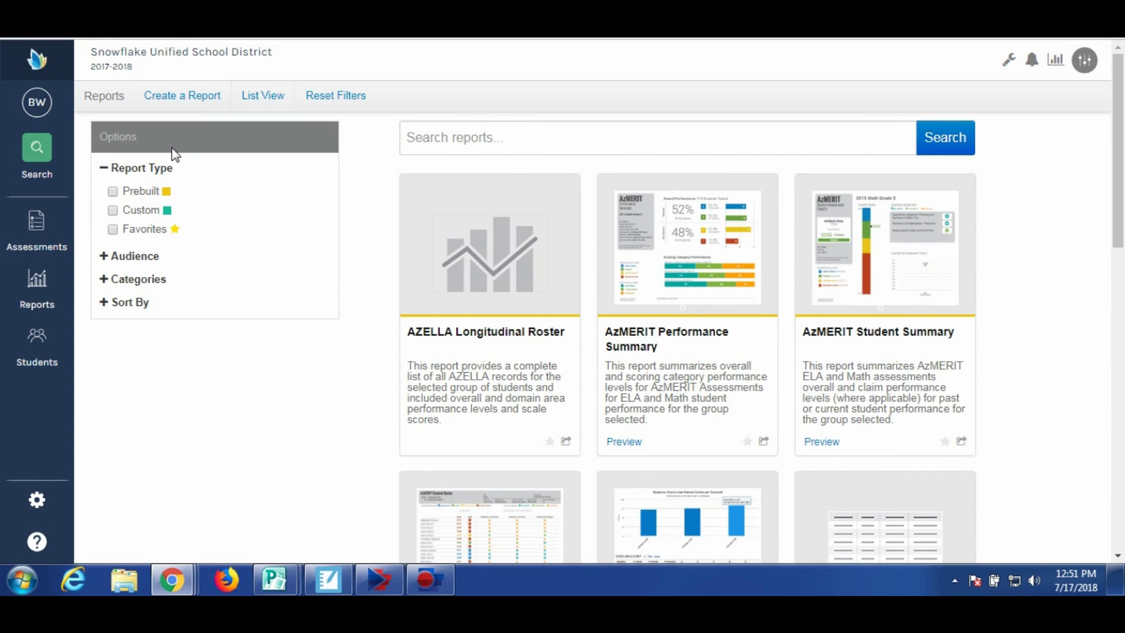
pyautogui.click(39, 347)
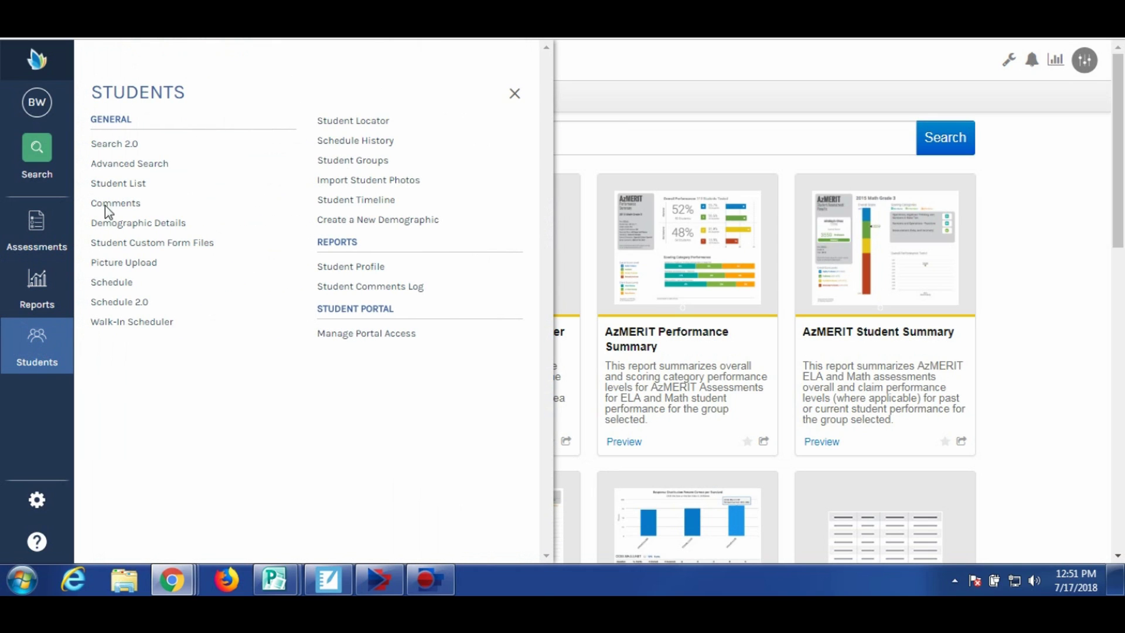
pyautogui.click(120, 143)
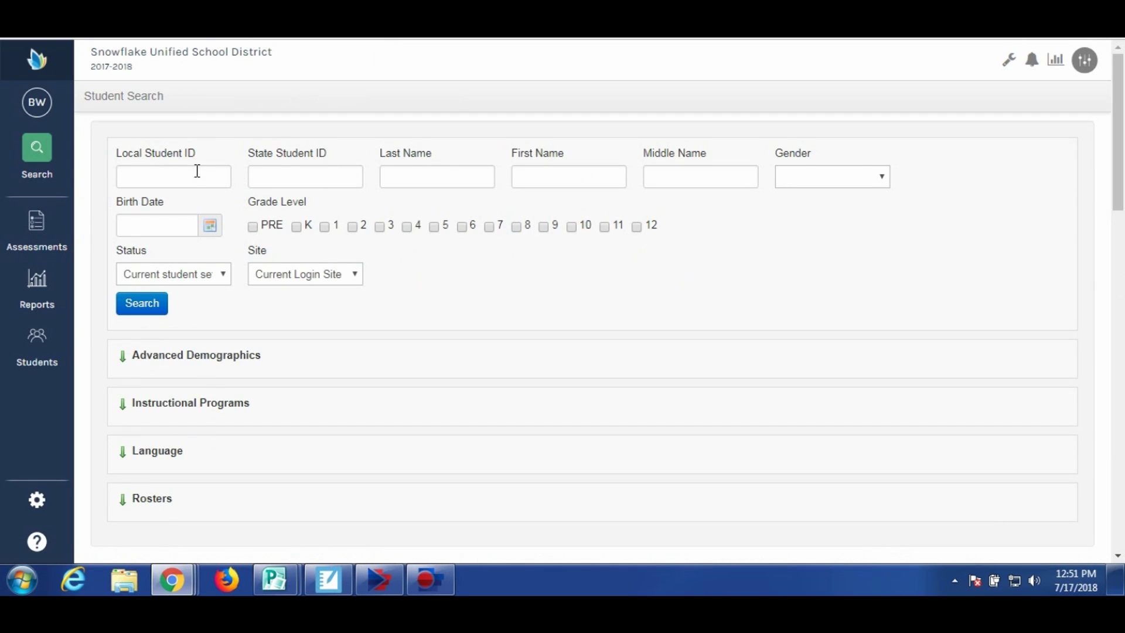
pyautogui.click(197, 171)
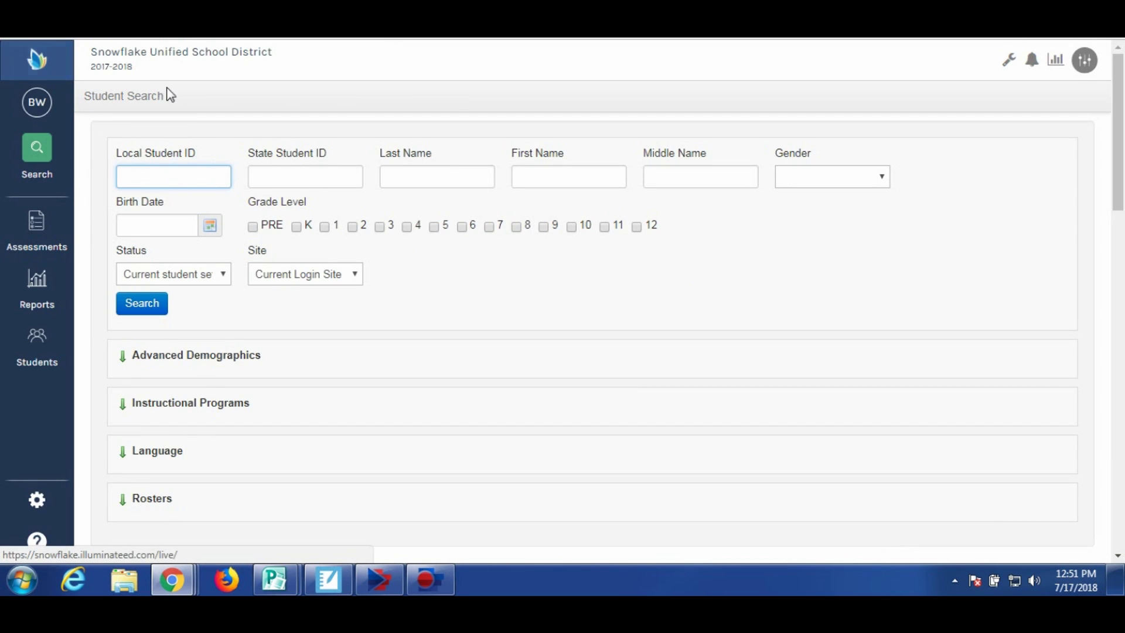
pyautogui.click(403, 176)
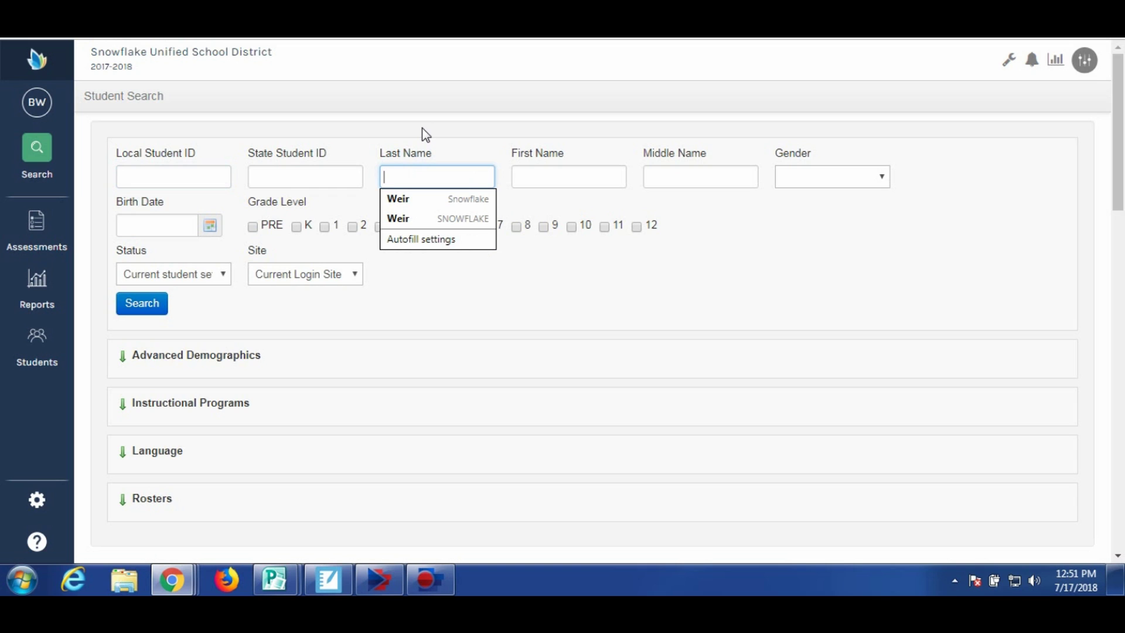
pyautogui.press('Down')
pyautogui.press('Return')
pyautogui.press('Tab')
pyautogui.click(137, 306)
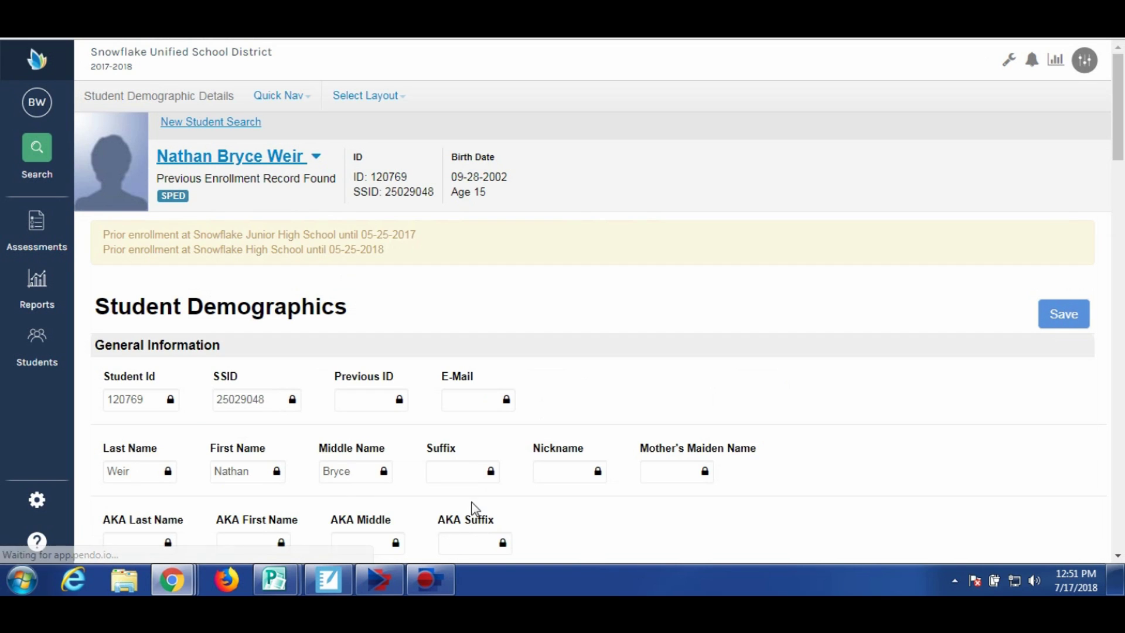
pyautogui.scroll(-5, 366, 327)
pyautogui.scroll(5, 366, 326)
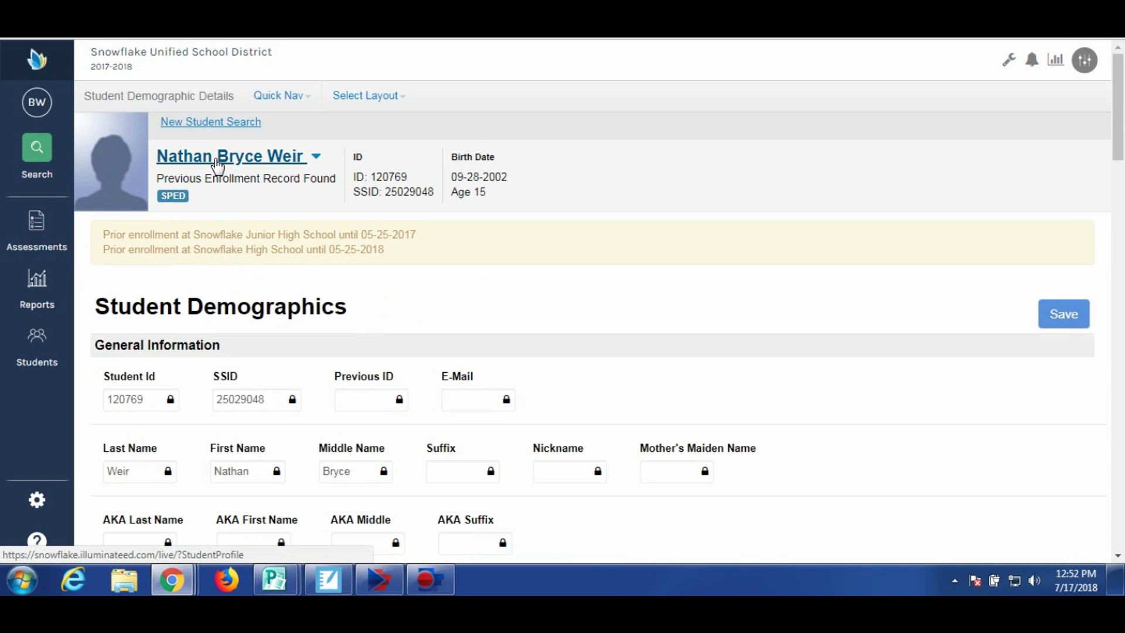
pyautogui.click(217, 158)
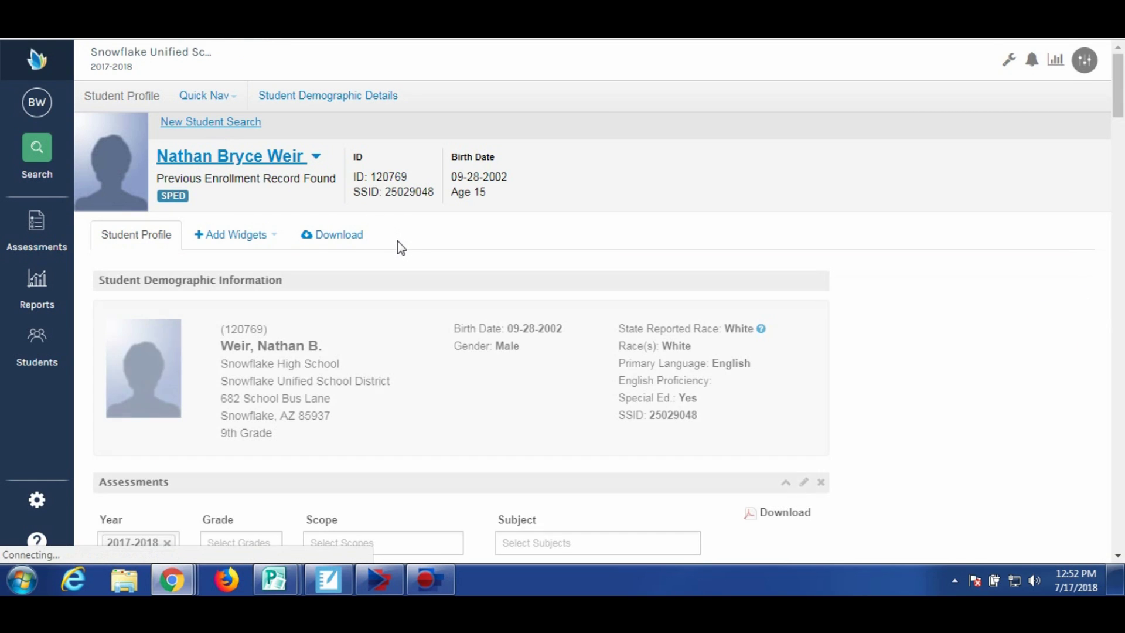
pyautogui.scroll(-4, 398, 251)
pyautogui.scroll(-4, 399, 255)
pyautogui.scroll(-1, 402, 259)
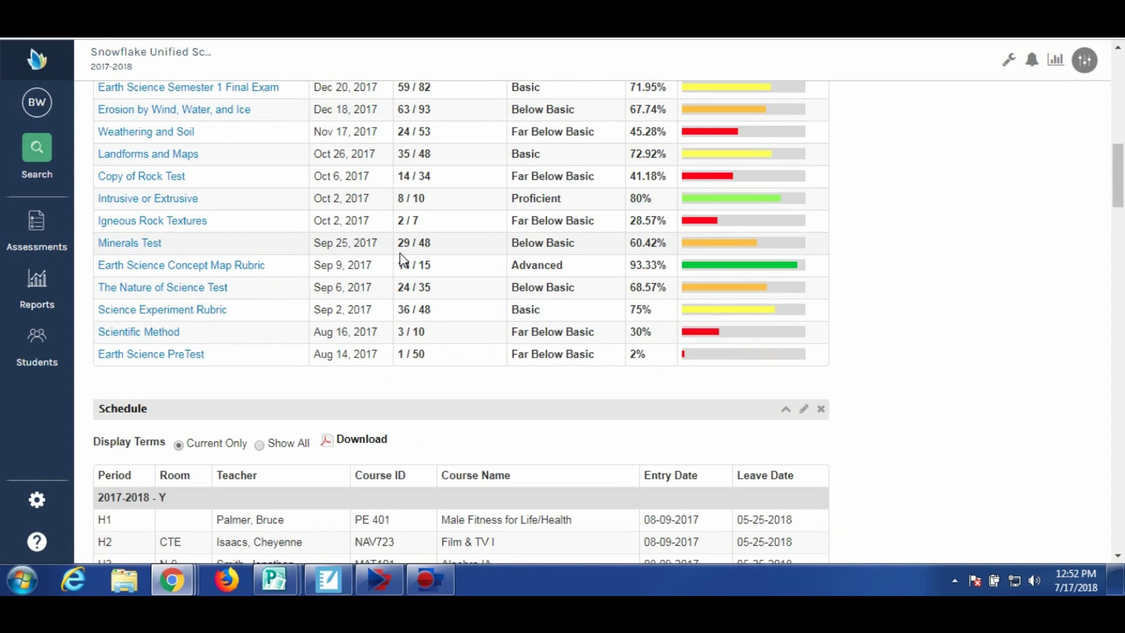
pyautogui.scroll(-1, 402, 259)
pyautogui.scroll(-3, 401, 261)
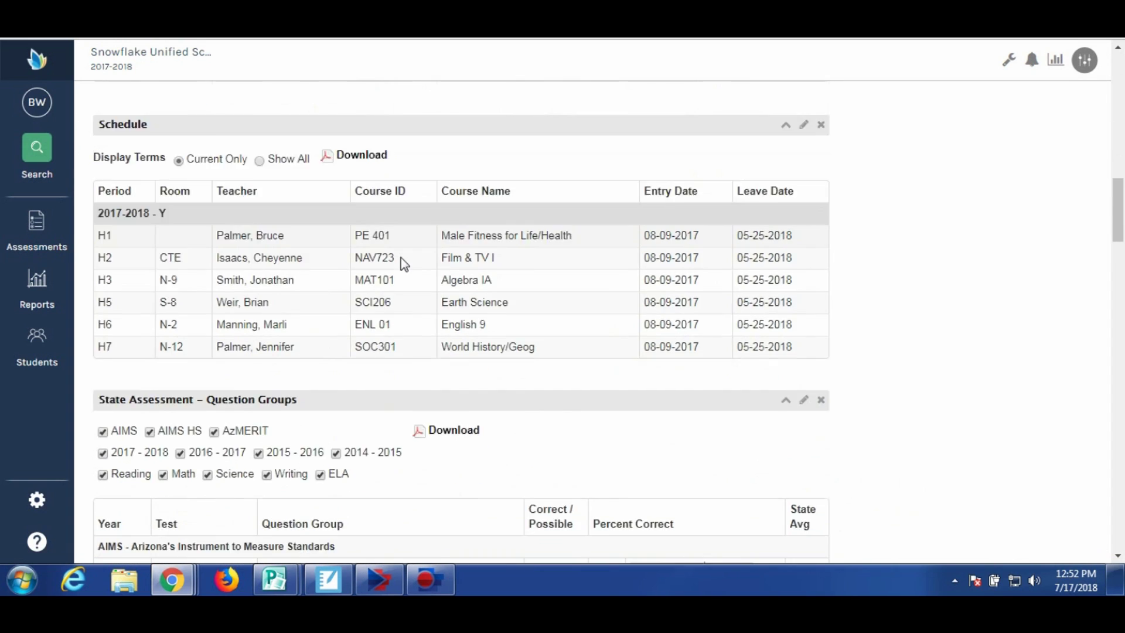
pyautogui.scroll(-2, 402, 261)
pyautogui.scroll(-2, 401, 260)
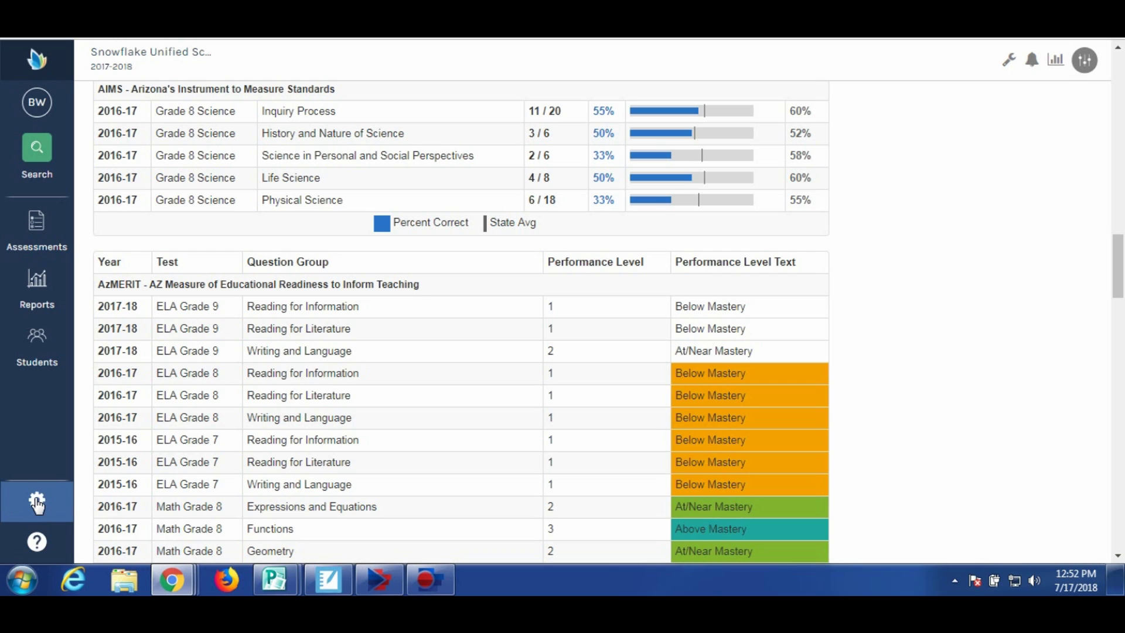
# Turn on Edit Layout for the home dashboard tiles, showing the Add a New Tile slot.
pyautogui.click(38, 503)
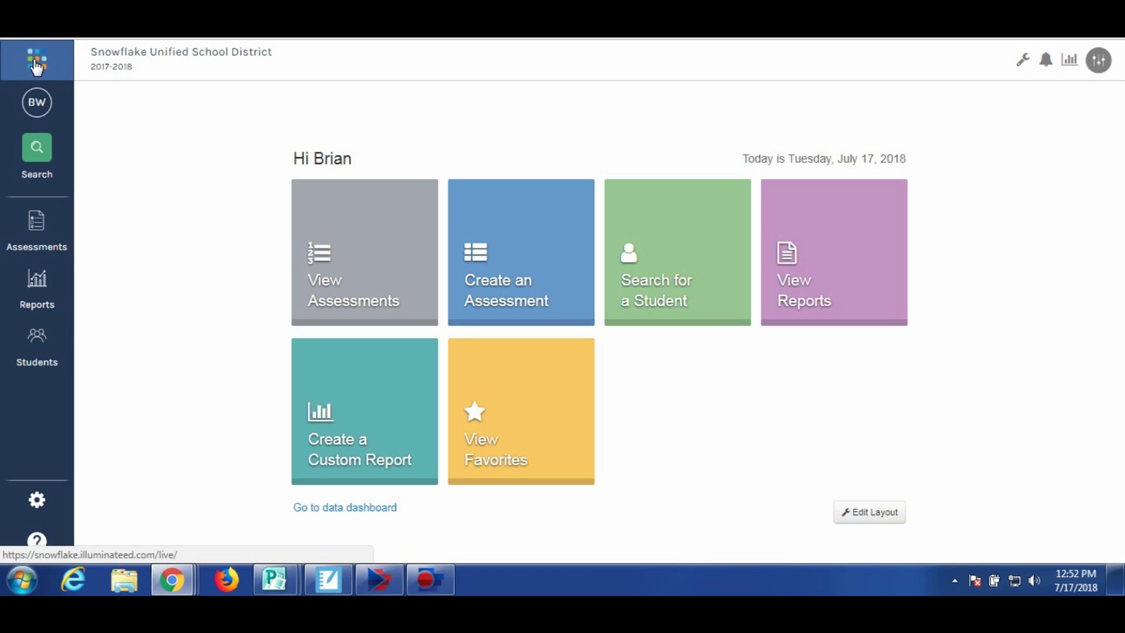
pyautogui.click(870, 512)
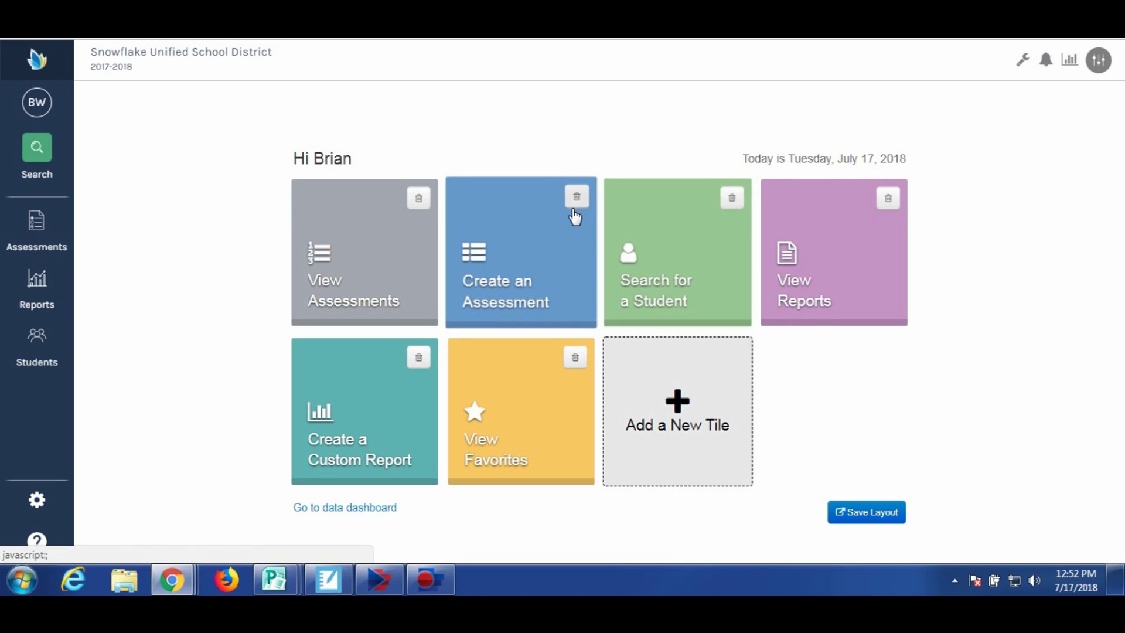
# Add a new tile titled 'Educational Resource' with the anchor icon.
pyautogui.click(679, 400)
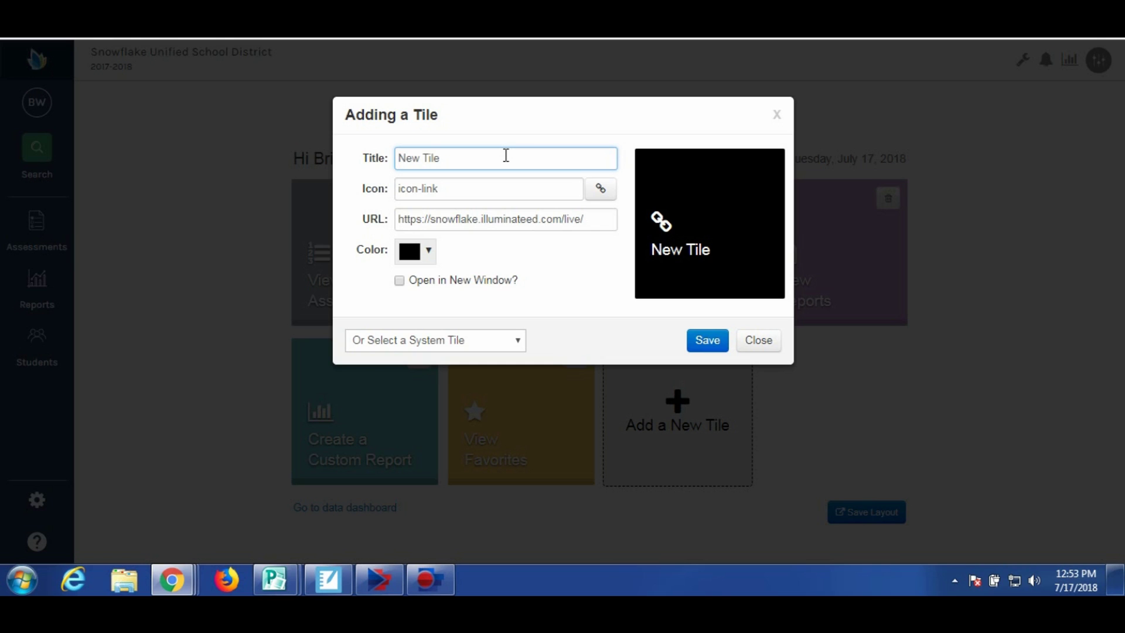
pyautogui.write('Educatio')
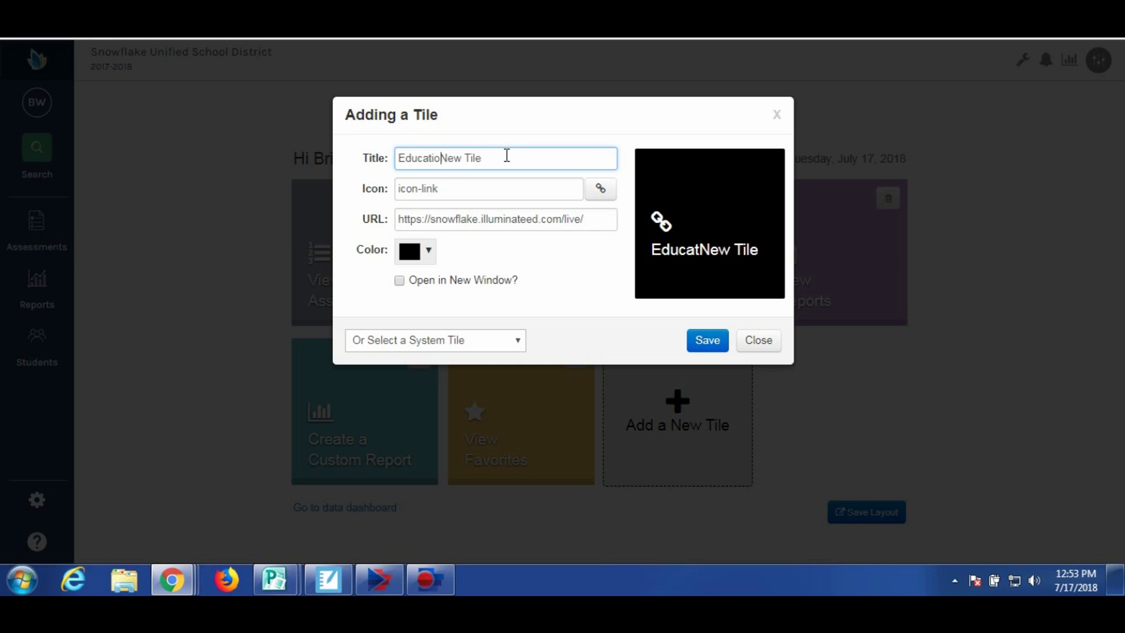
pyautogui.write('n Resource')
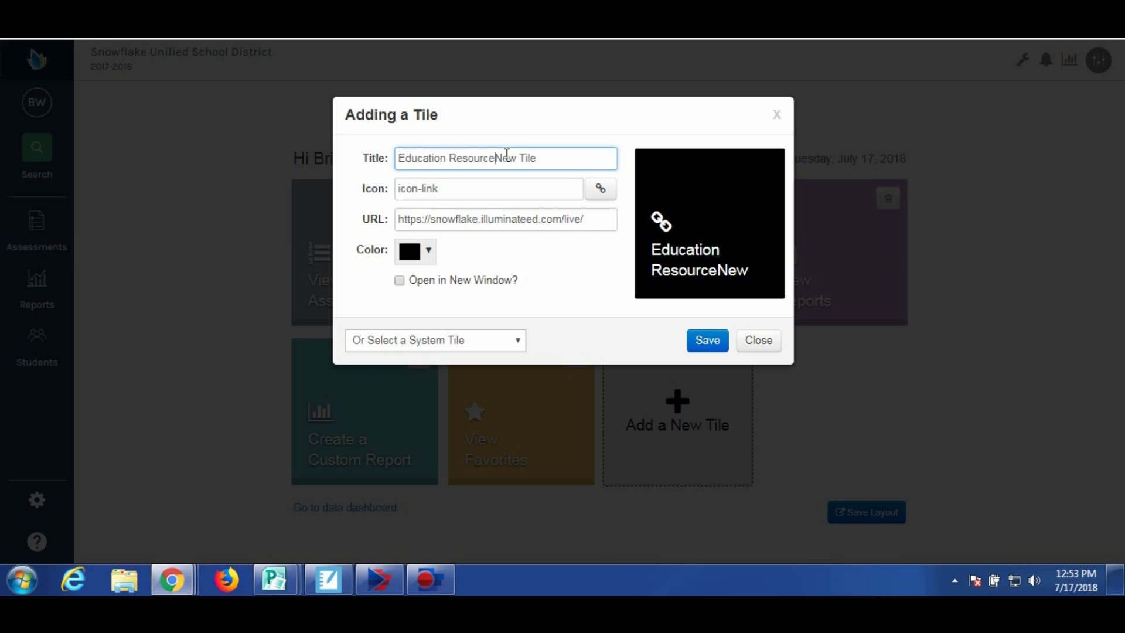
pyautogui.press('Delete')
pyautogui.press('Delete')
pyautogui.press('Delete')
pyautogui.write('s')
pyautogui.press('Delete')
pyautogui.press('Delete')
pyautogui.press('Delete')
pyautogui.click(601, 191)
pyautogui.click(461, 380)
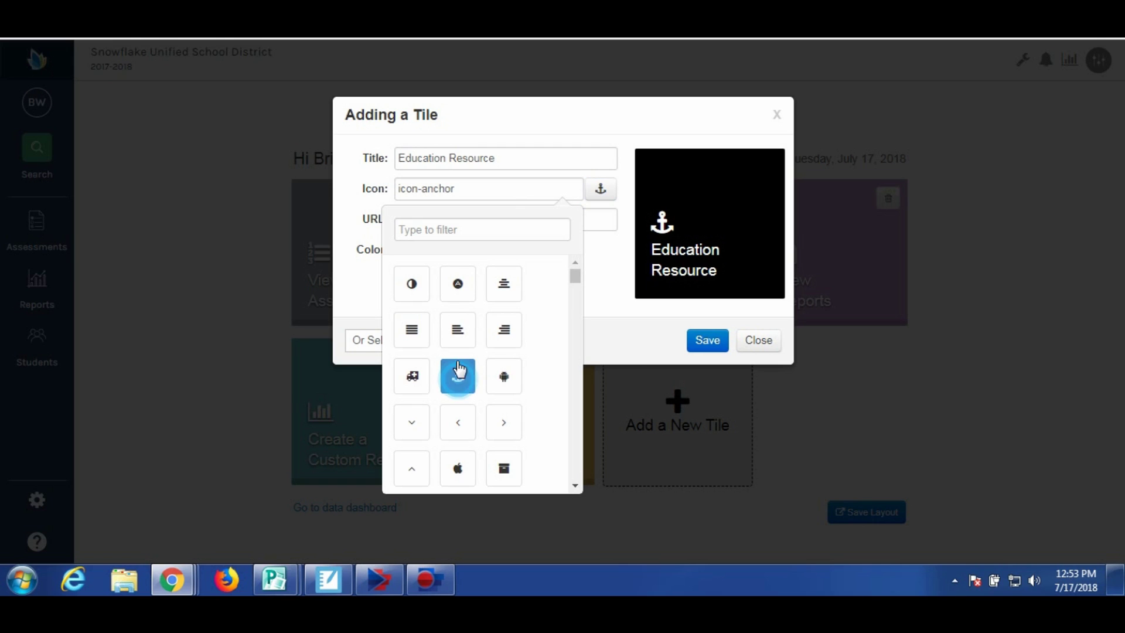
pyautogui.click(624, 136)
# Make the tile magenta linking to educationalresource.org, save the layout, and test it.
pyautogui.click(421, 254)
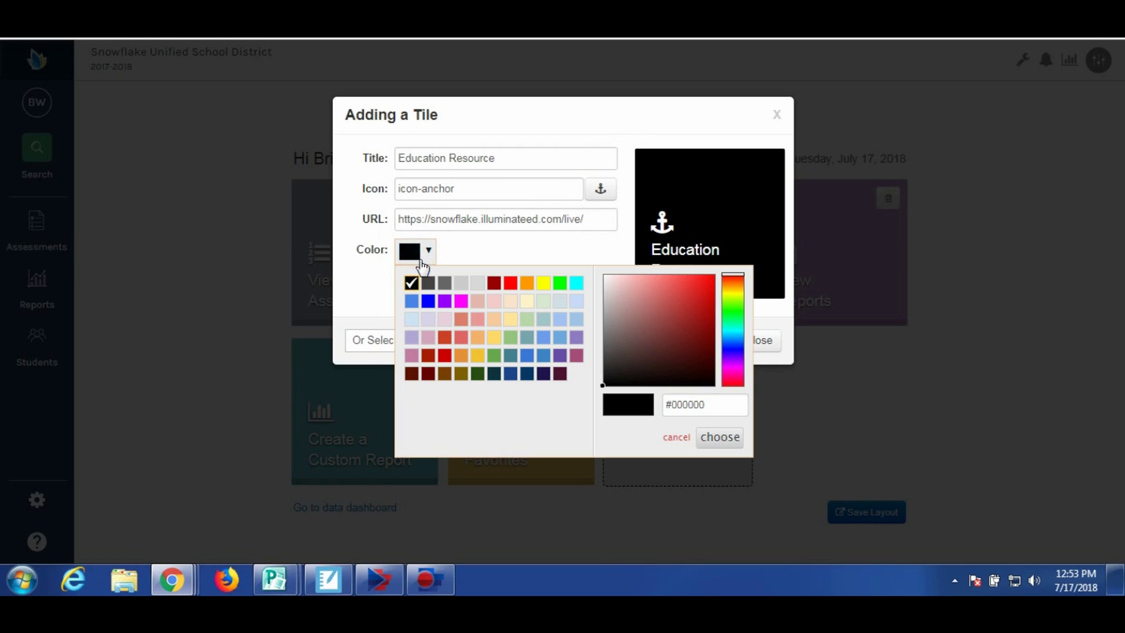
pyautogui.click(492, 301)
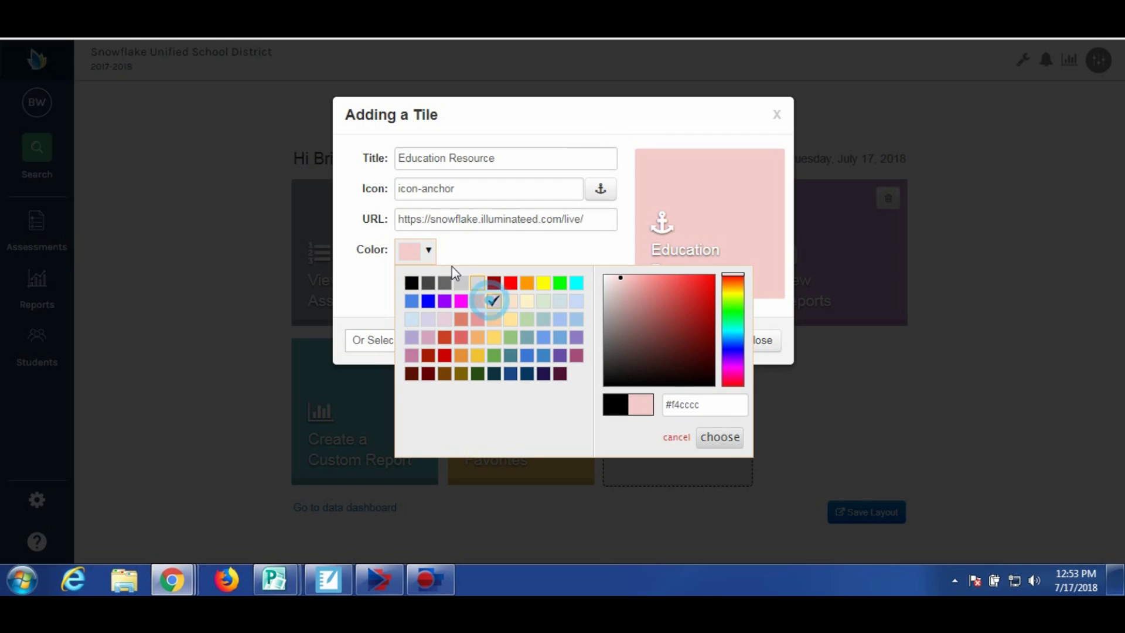
pyautogui.moveTo(587, 221); pyautogui.dragTo(2, 255)
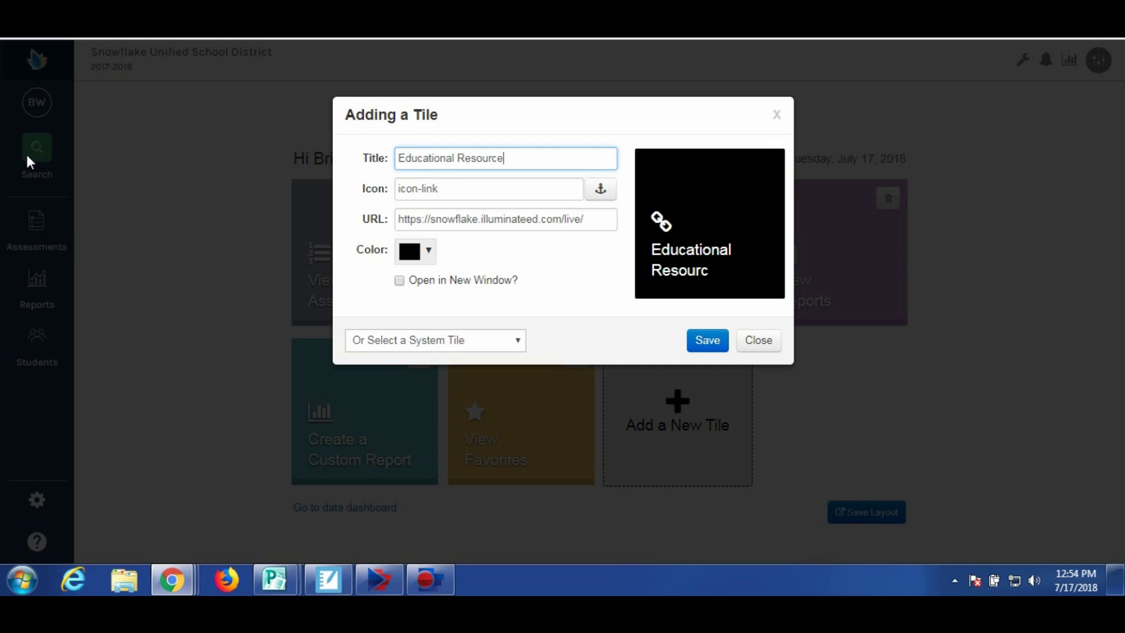
pyautogui.moveTo(600, 220); pyautogui.dragTo(2, 230)
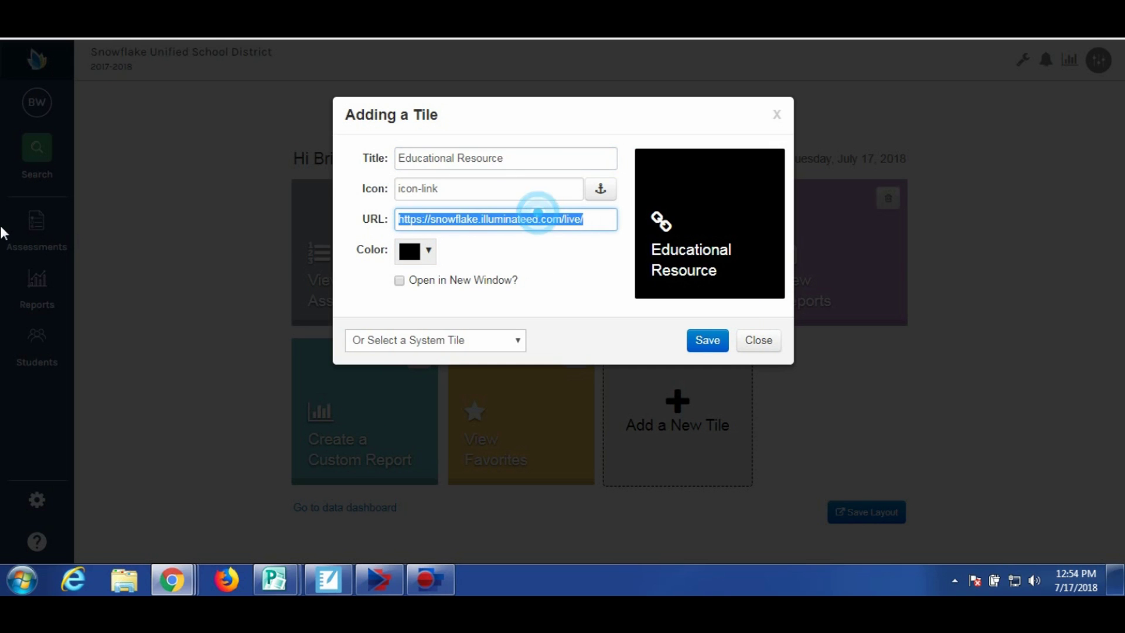
pyautogui.write('http://educationalresource.org')
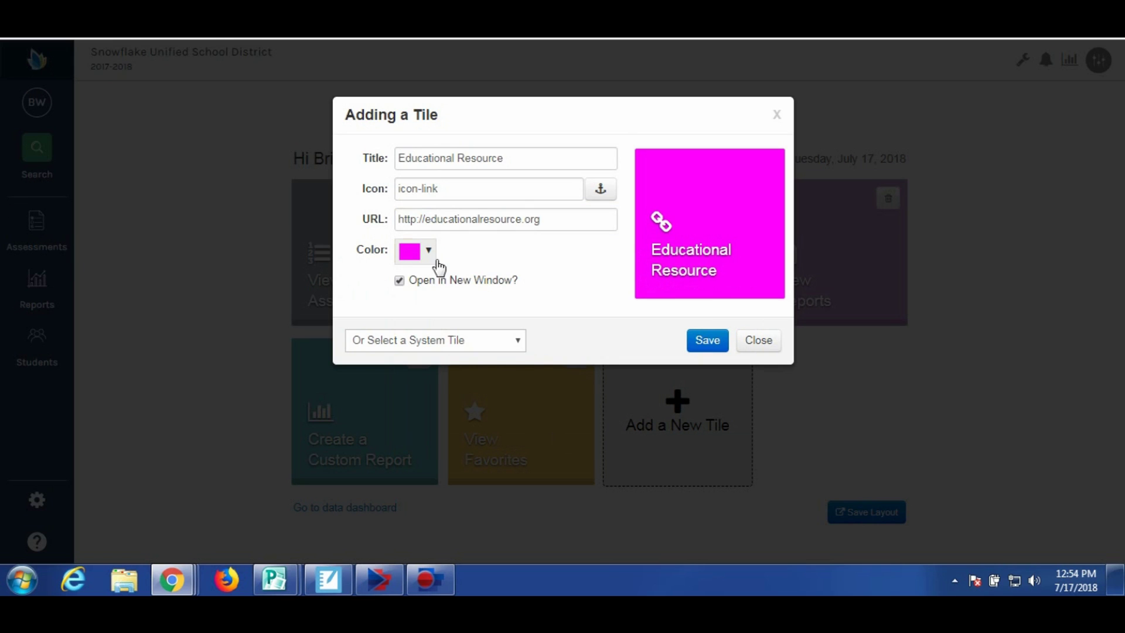
pyautogui.click(707, 342)
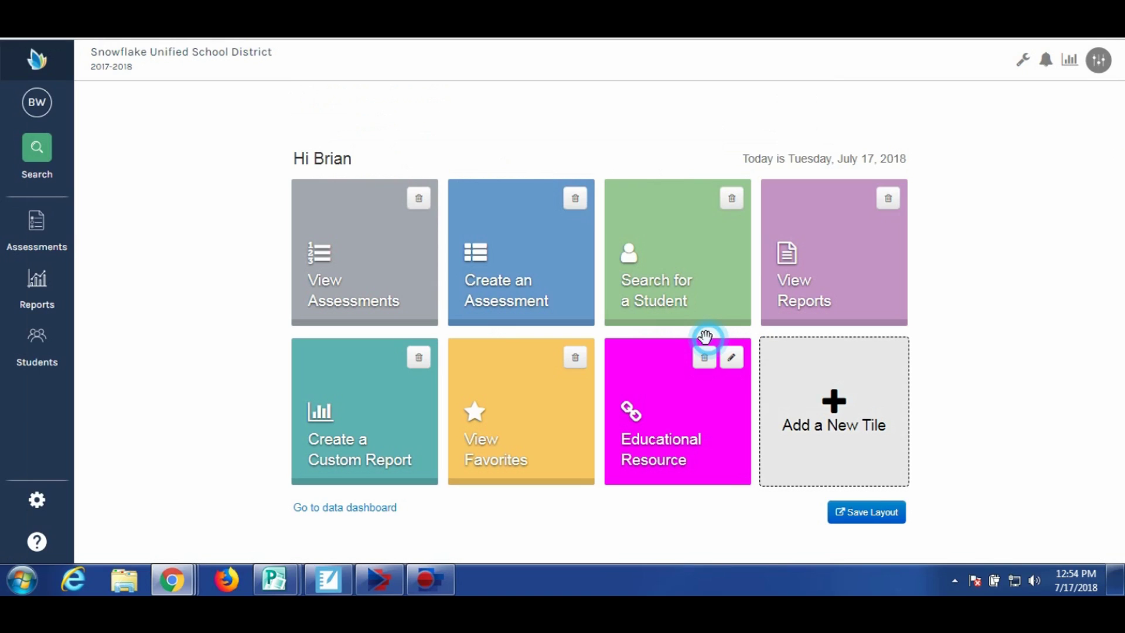
pyautogui.click(870, 519)
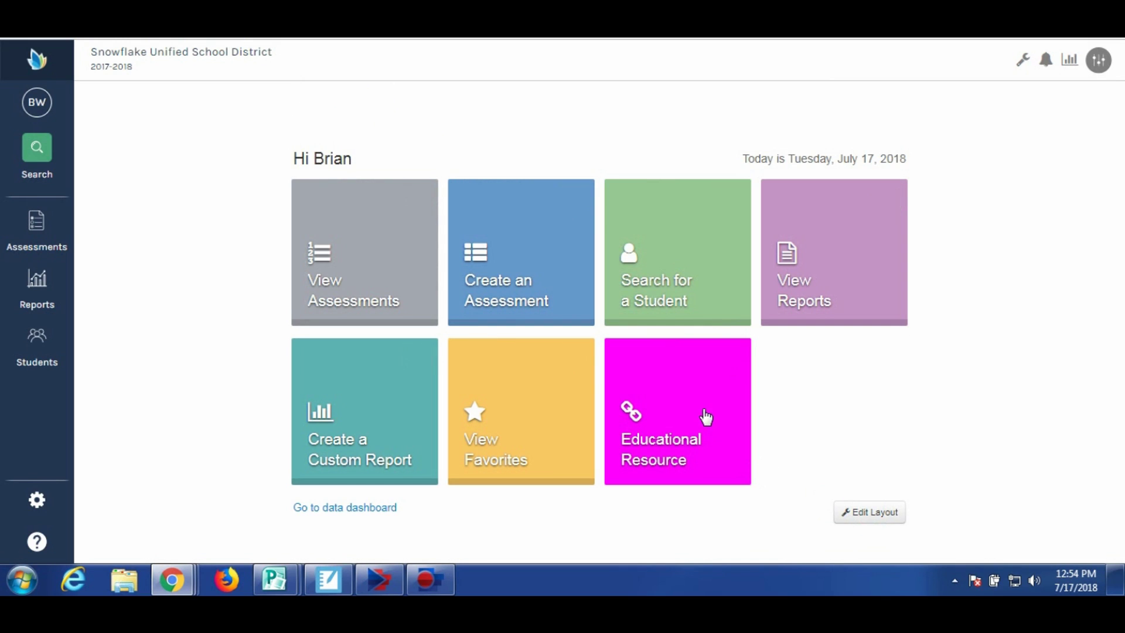
pyautogui.click(654, 402)
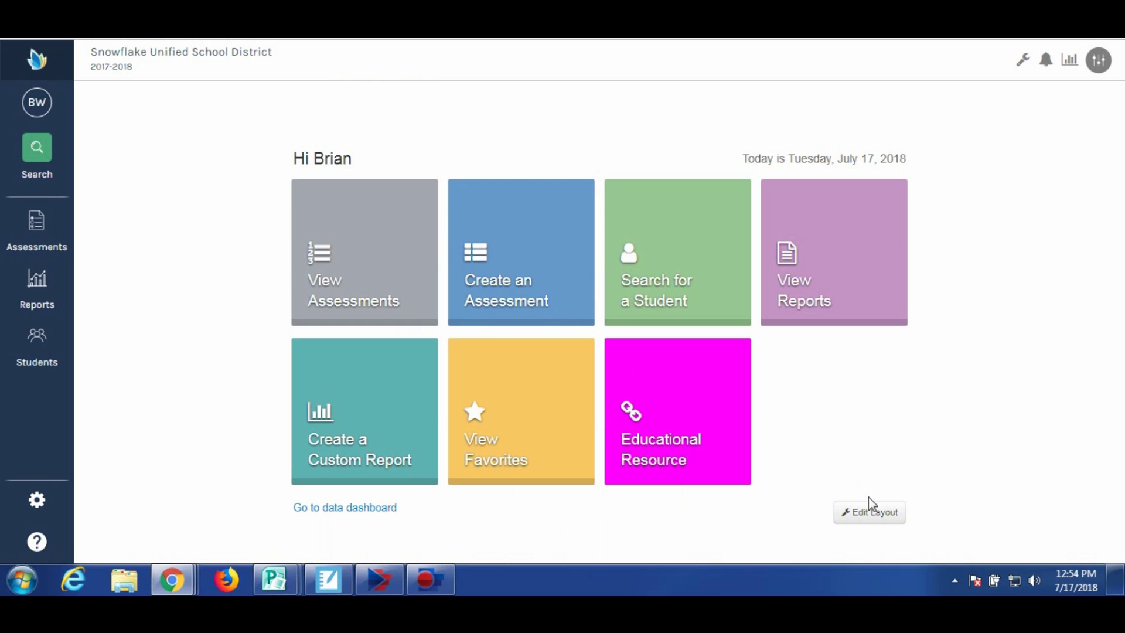
# Re-enable layout editing and add the Enter / Edit Responses system tile.
pyautogui.click(869, 511)
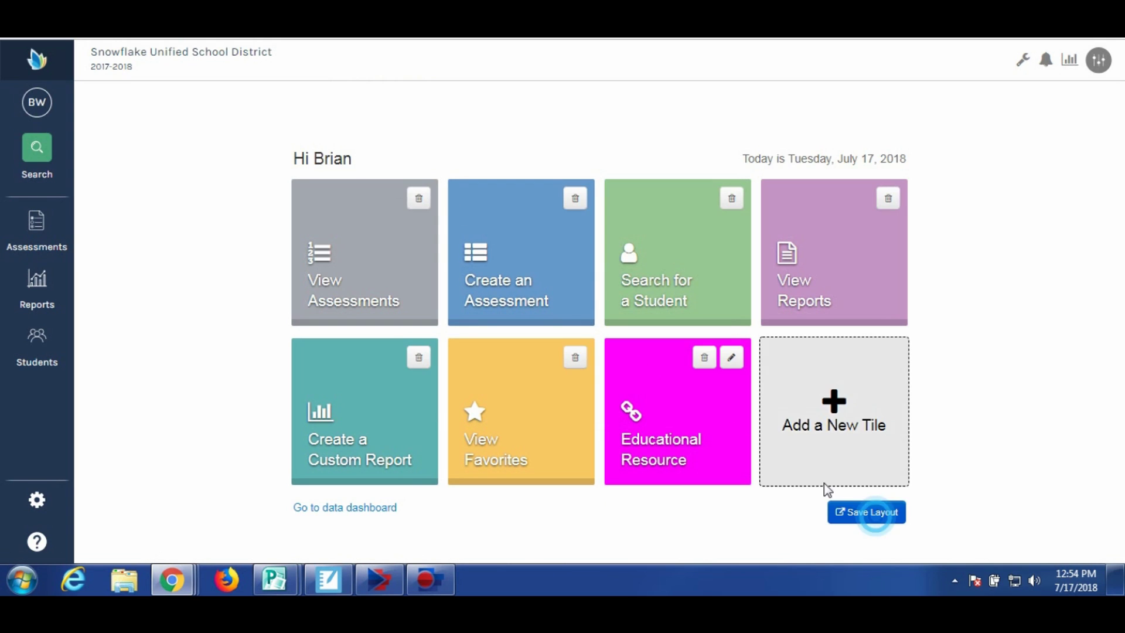
pyautogui.click(830, 406)
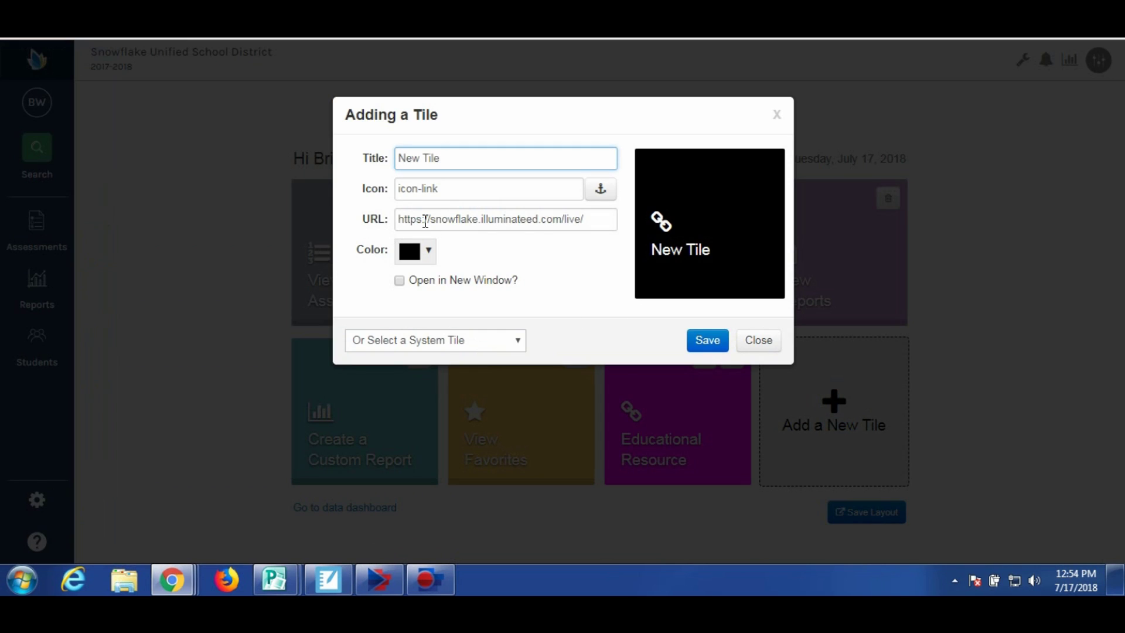
pyautogui.click(436, 338)
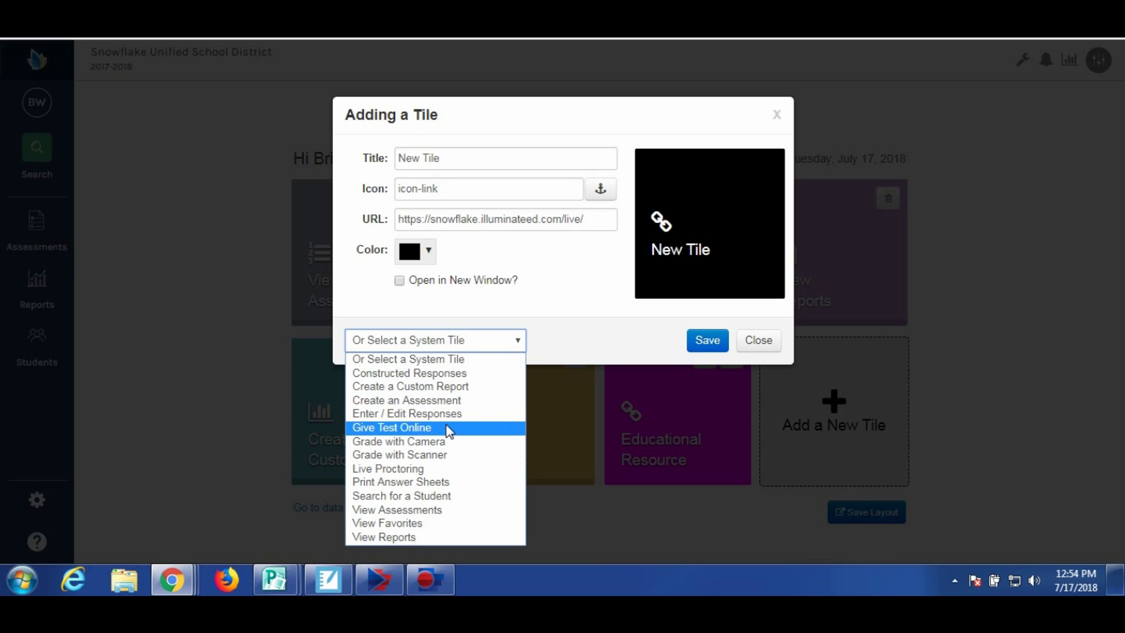
pyautogui.click(416, 413)
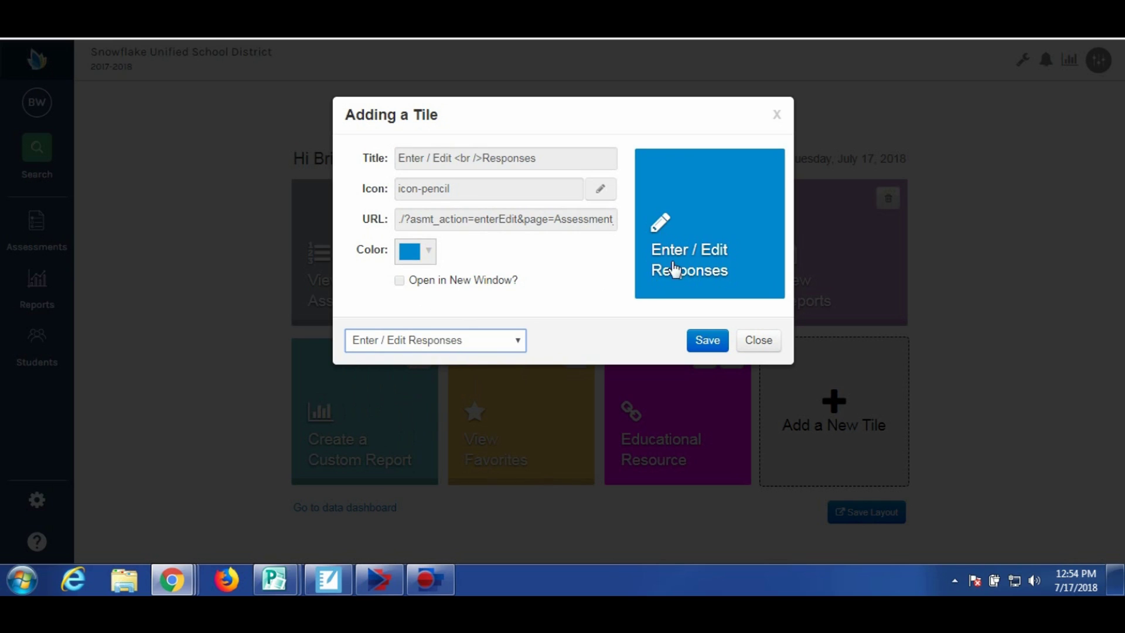
pyautogui.click(706, 342)
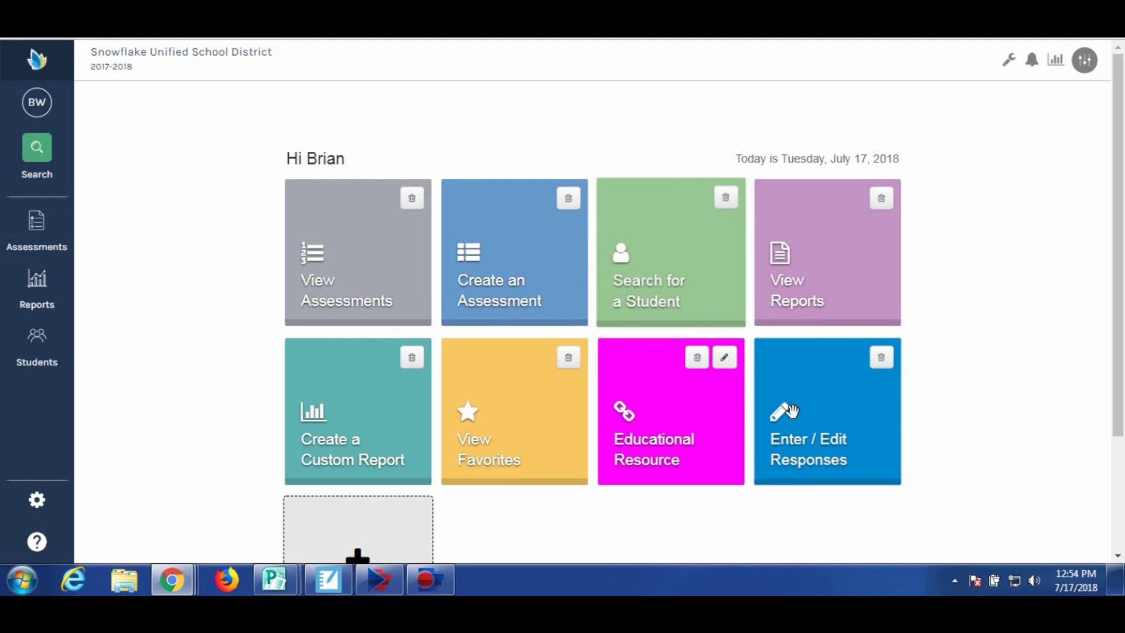
pyautogui.scroll(-2, 778, 413)
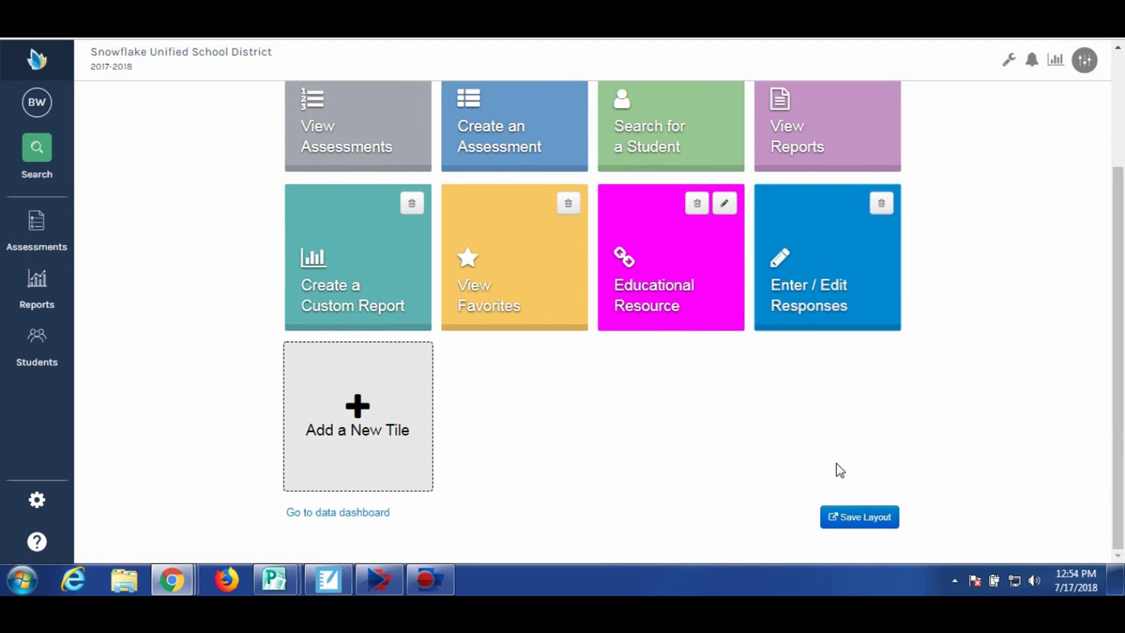
# Save the layout and test Enter / Edit Responses on Earth Science Second Semester Final.
pyautogui.click(851, 518)
pyautogui.click(825, 405)
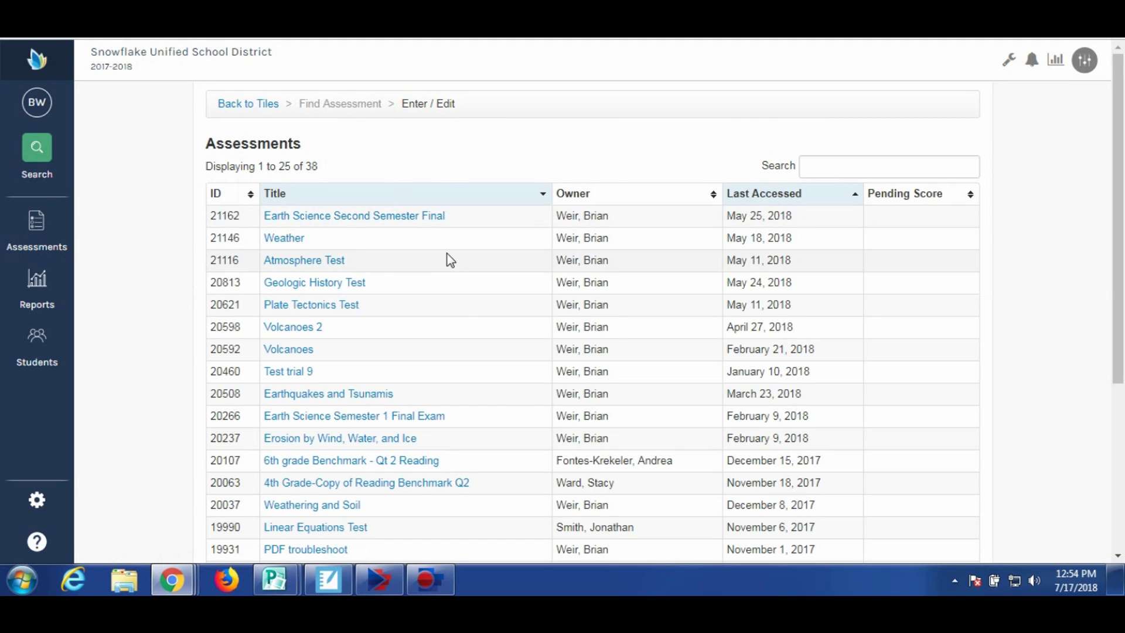
pyautogui.click(332, 219)
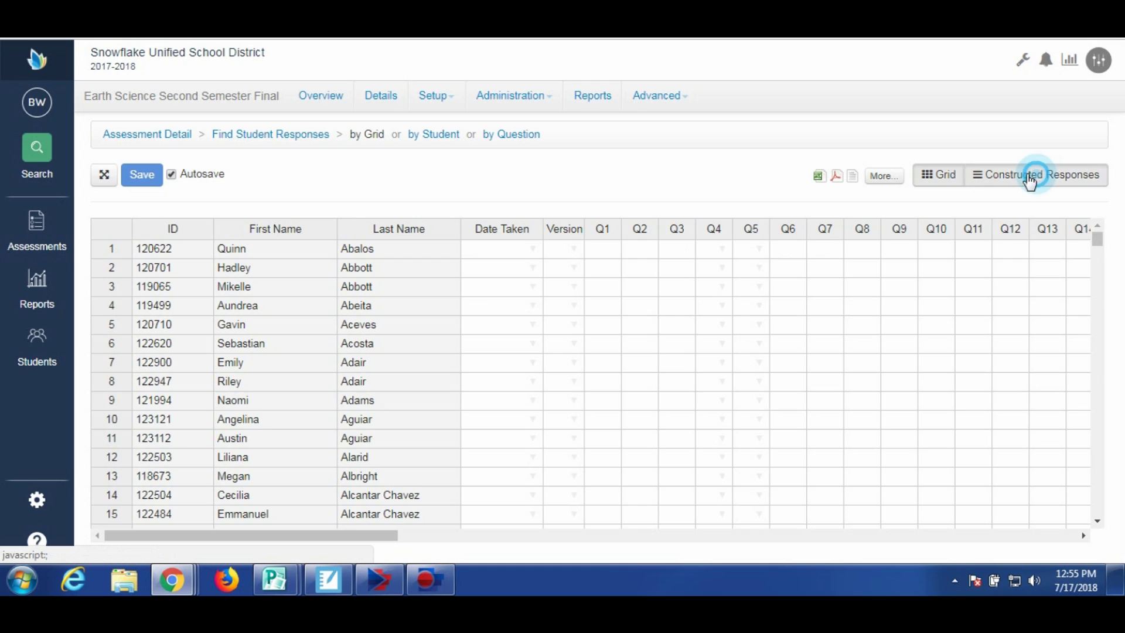
pyautogui.click(1032, 174)
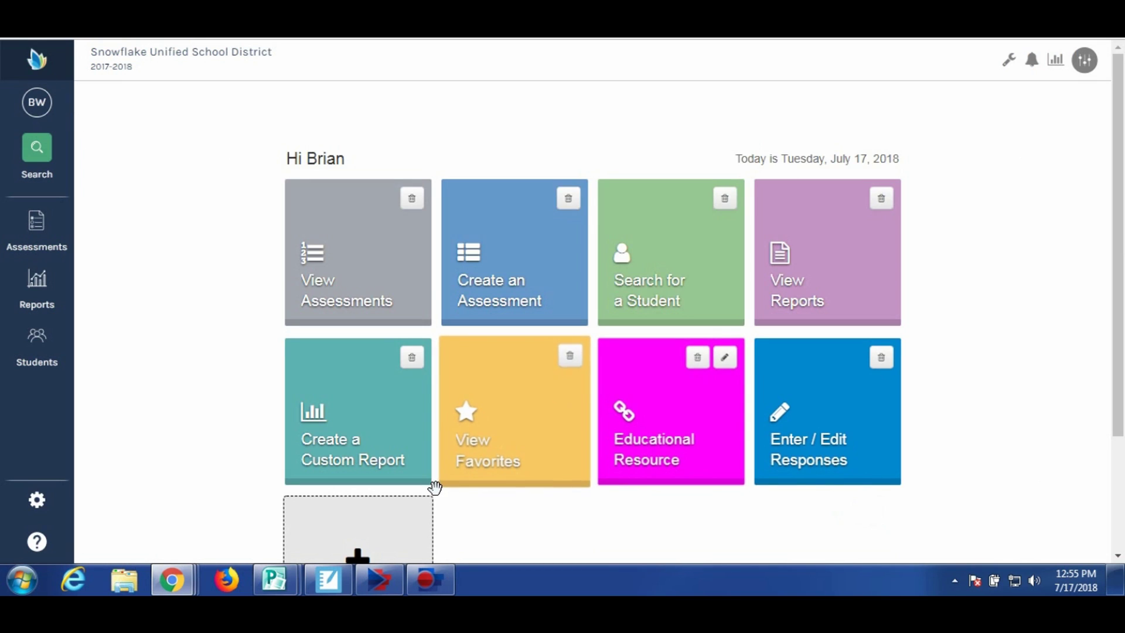
pyautogui.scroll(-2, 384, 467)
# Begin adding another tile and show the list of built-in system tiles.
pyautogui.click(362, 415)
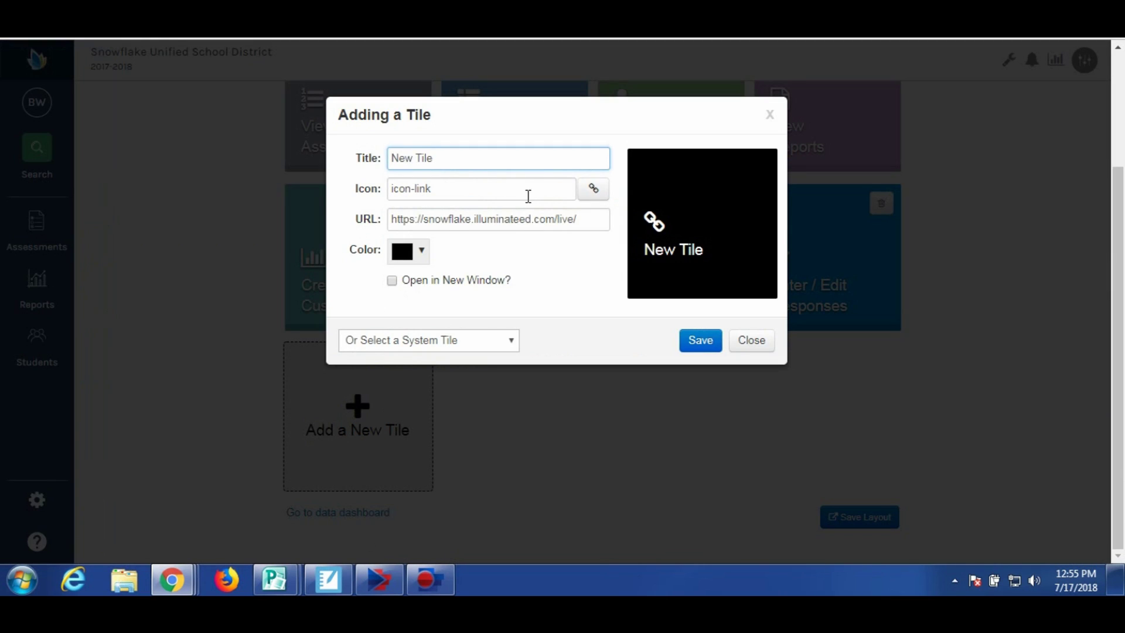
pyautogui.click(442, 339)
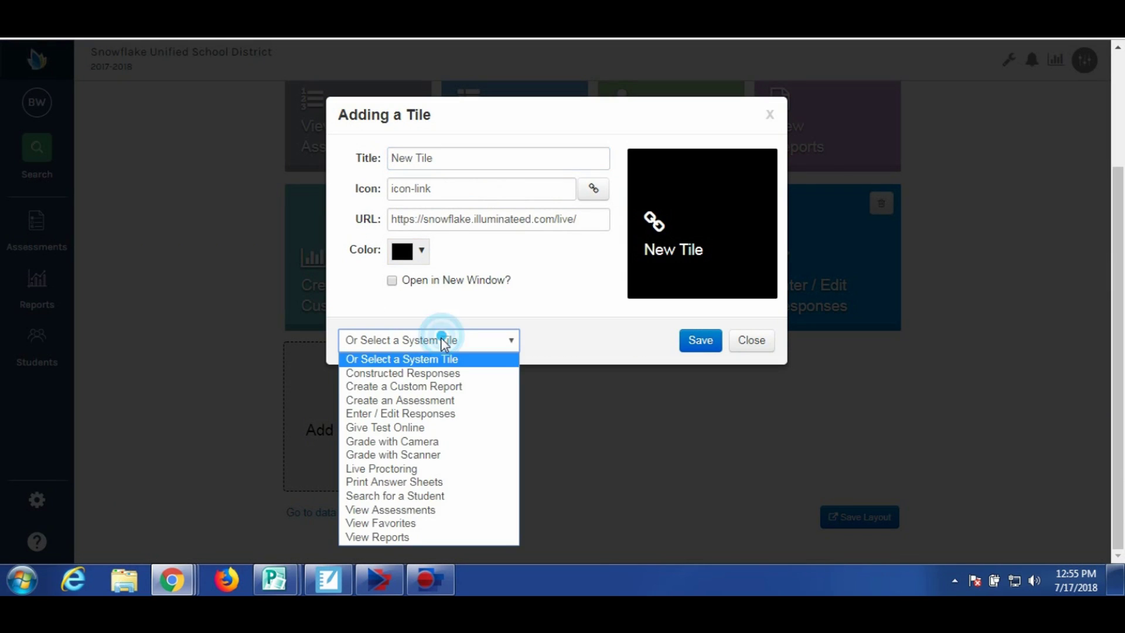